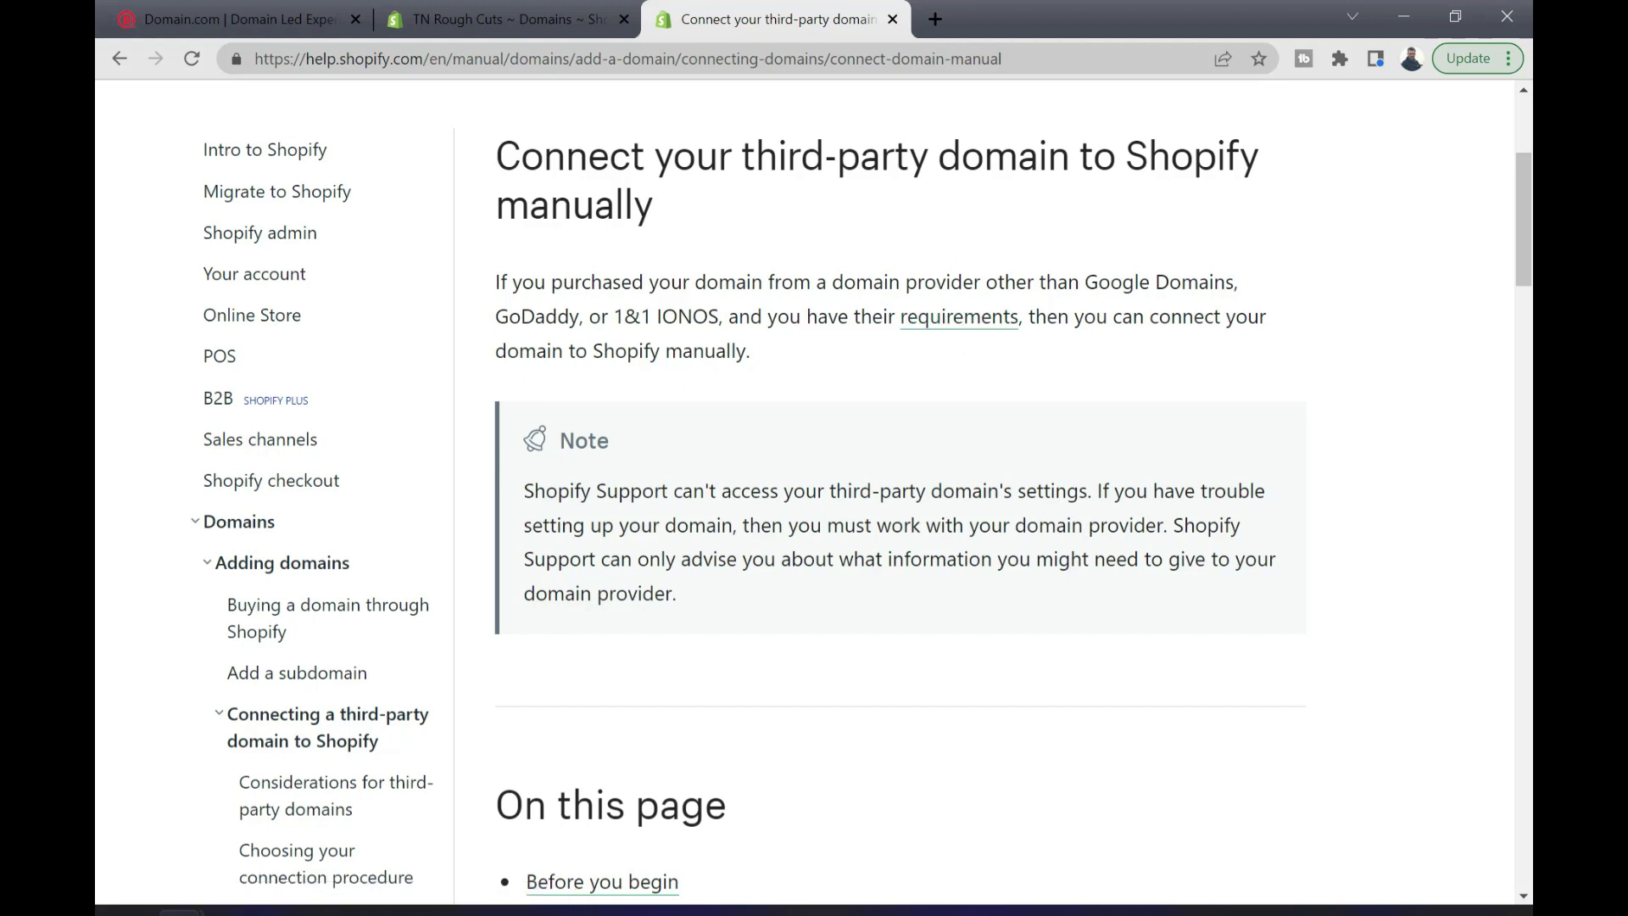
- Scroll the Shopify help article from its title down to the 'Before you begin' section
drag(495, 144, 659, 217)
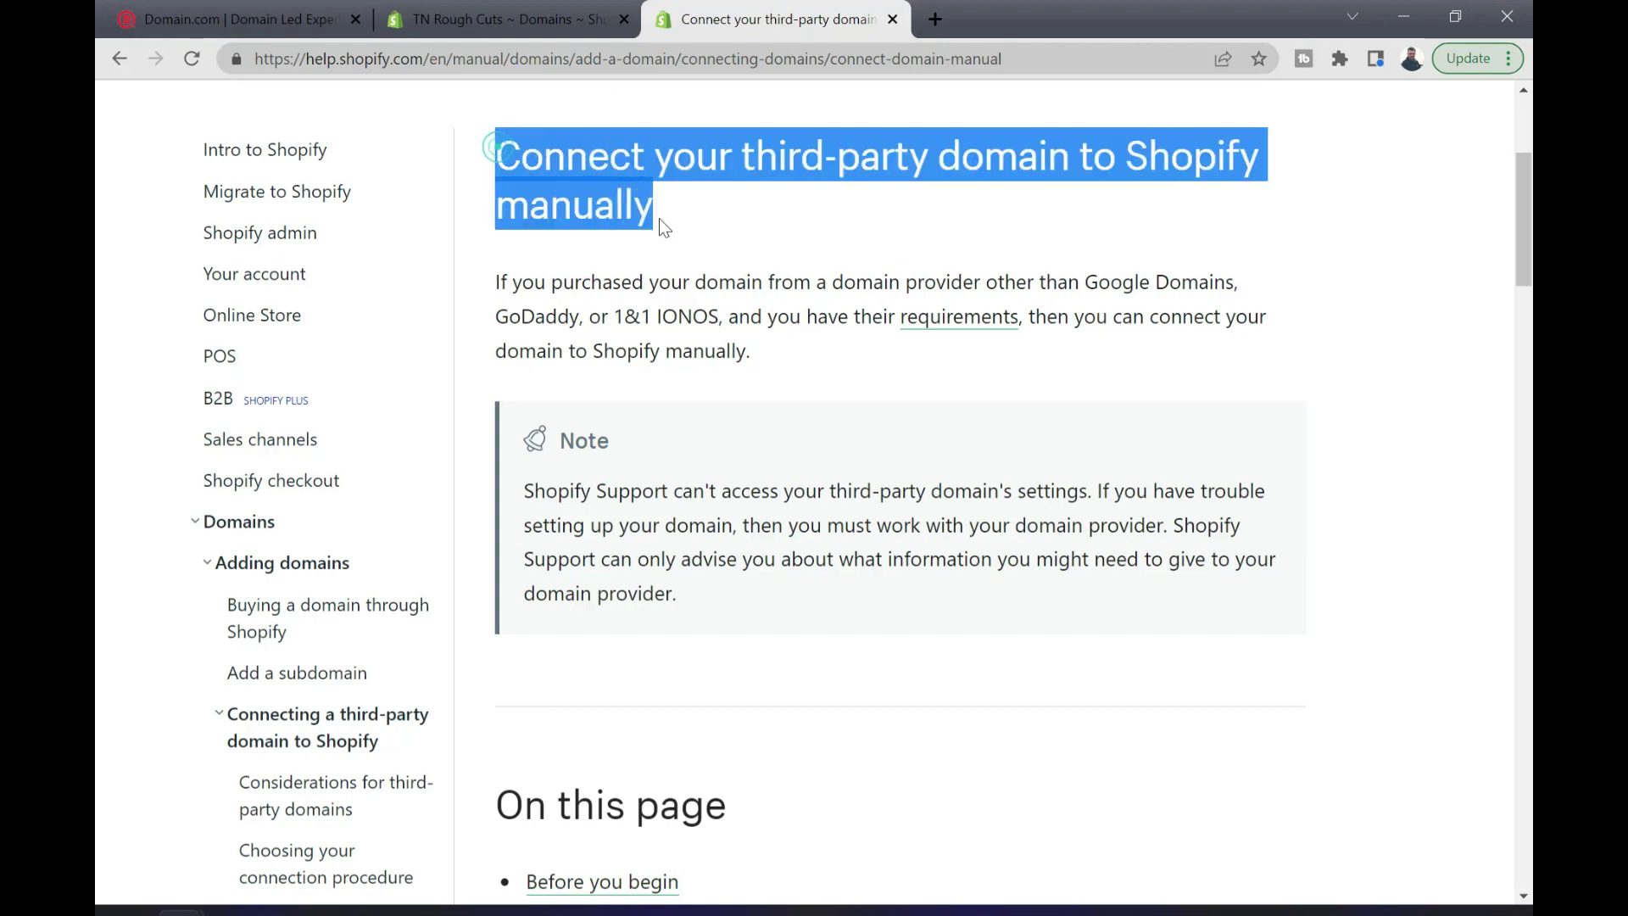
click(766, 242)
scroll(766, 242, down, 6)
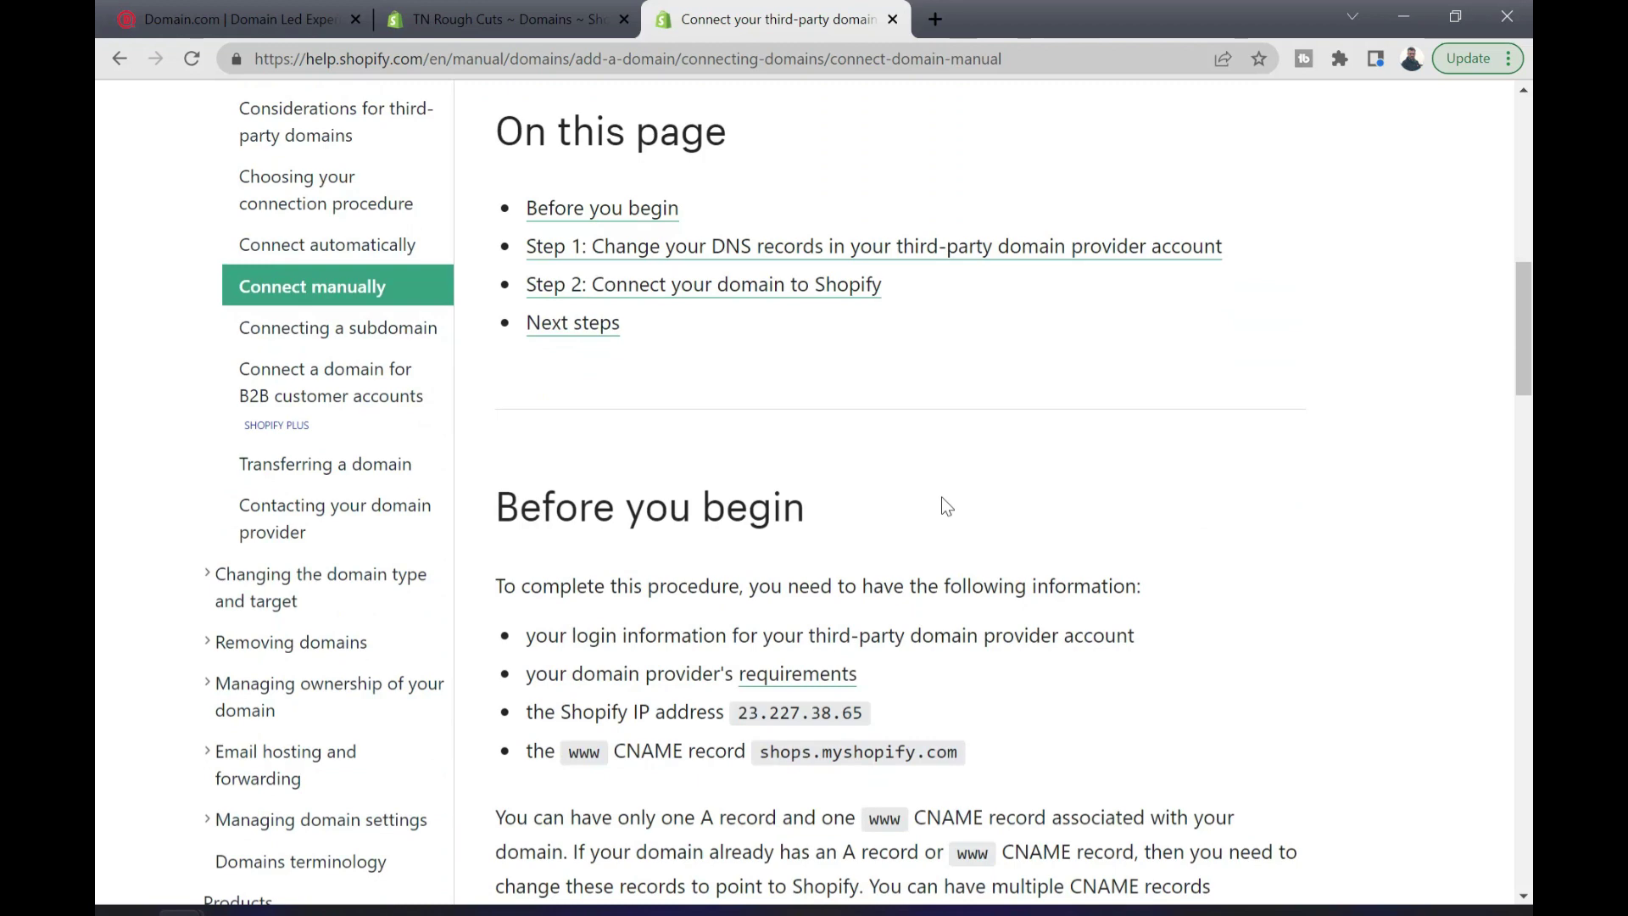
scroll(941, 498, down, 1)
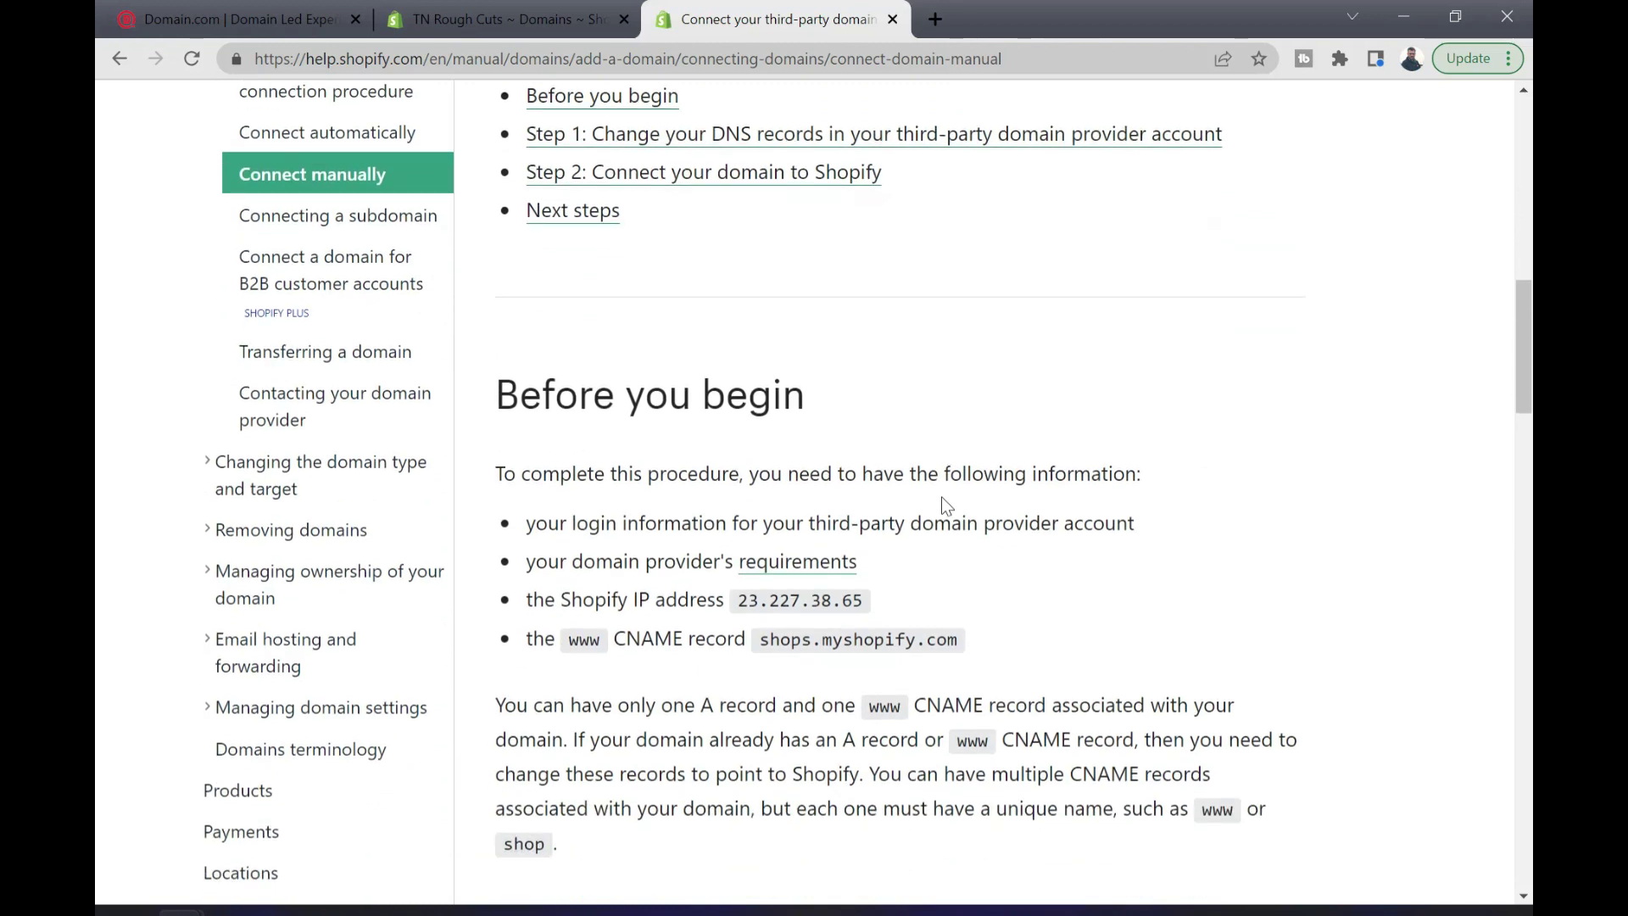
scroll(941, 496, down, 2)
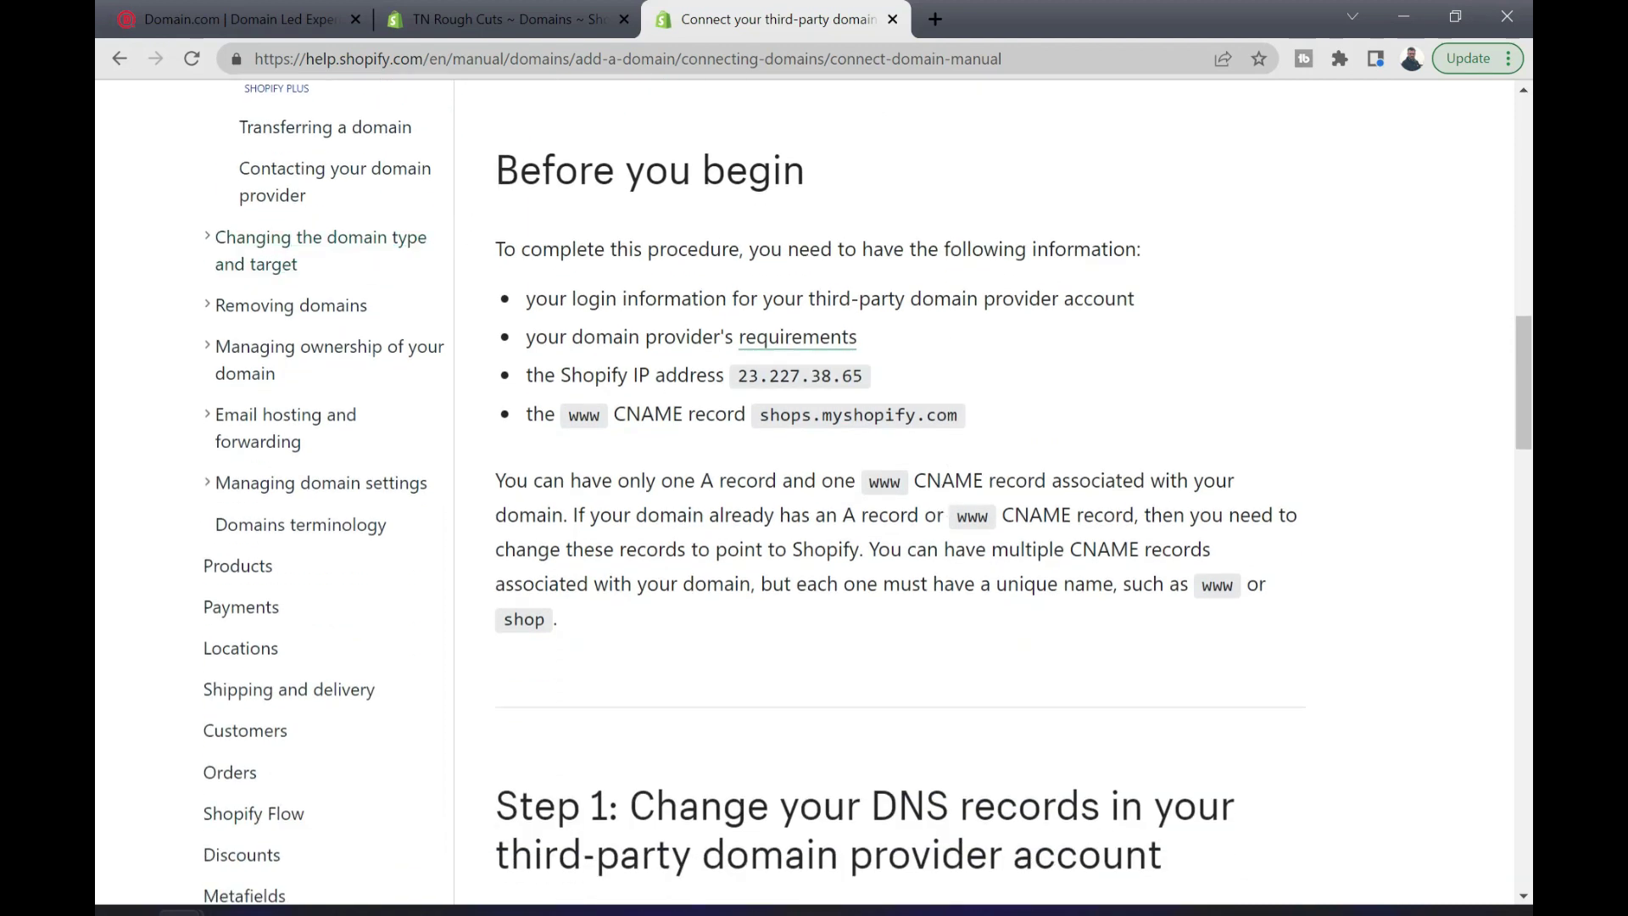
drag(488, 180, 899, 185)
click(898, 186)
- Read Step 1's record values: A record 23.227.38.65 and www CNAME shops.myshopify.com
scroll(975, 275, down, 5)
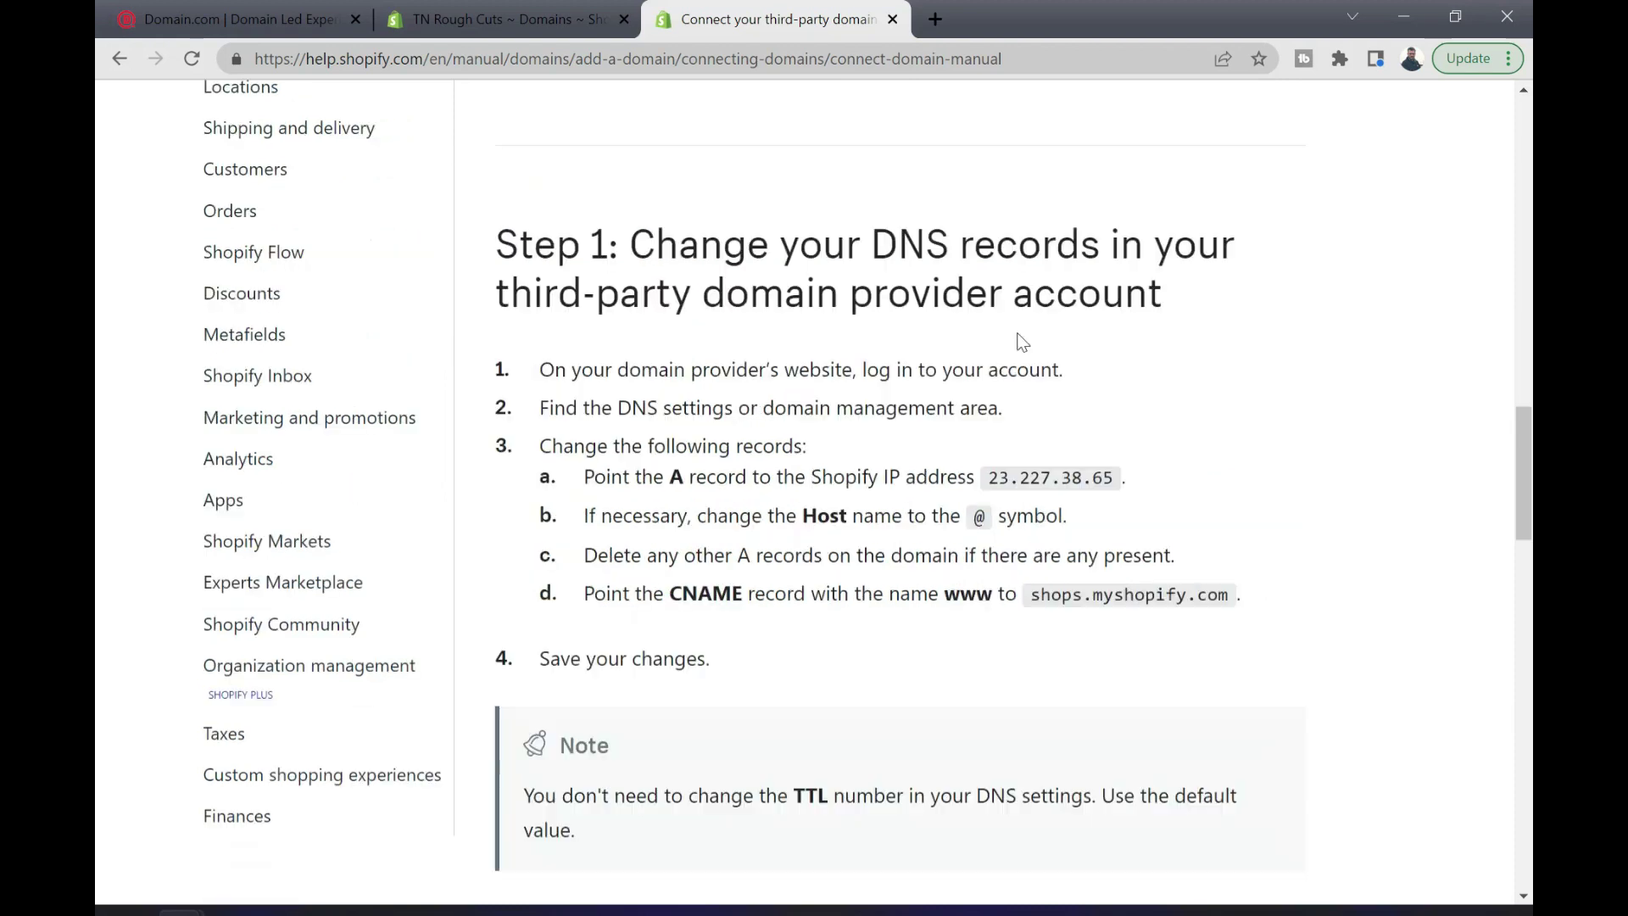
drag(629, 244, 1207, 288)
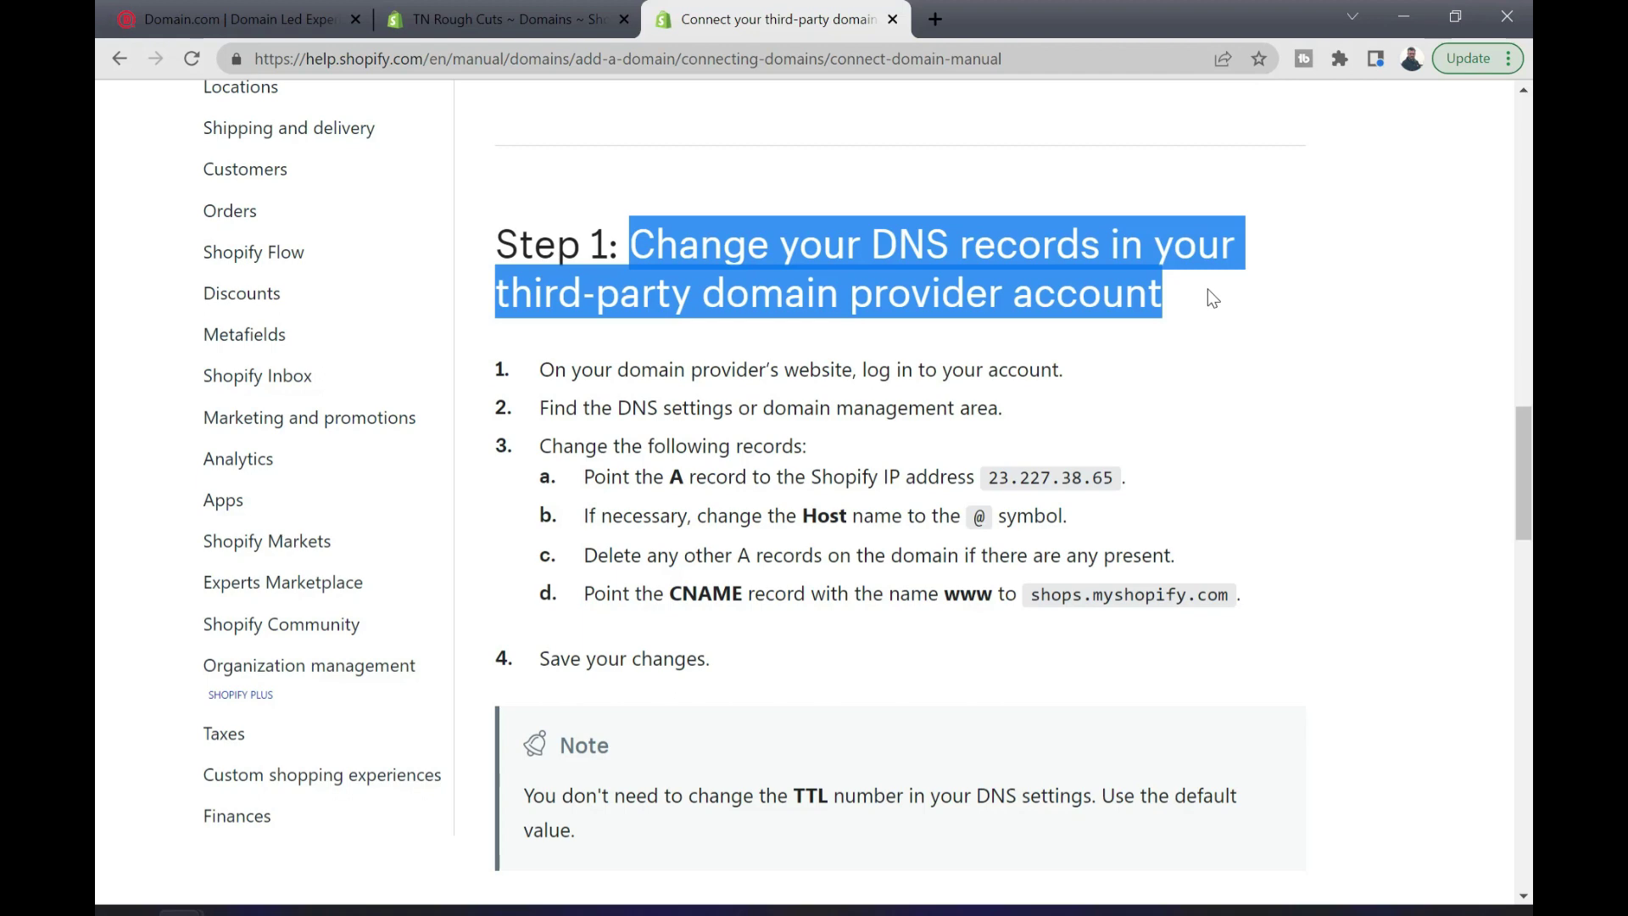
click(1224, 425)
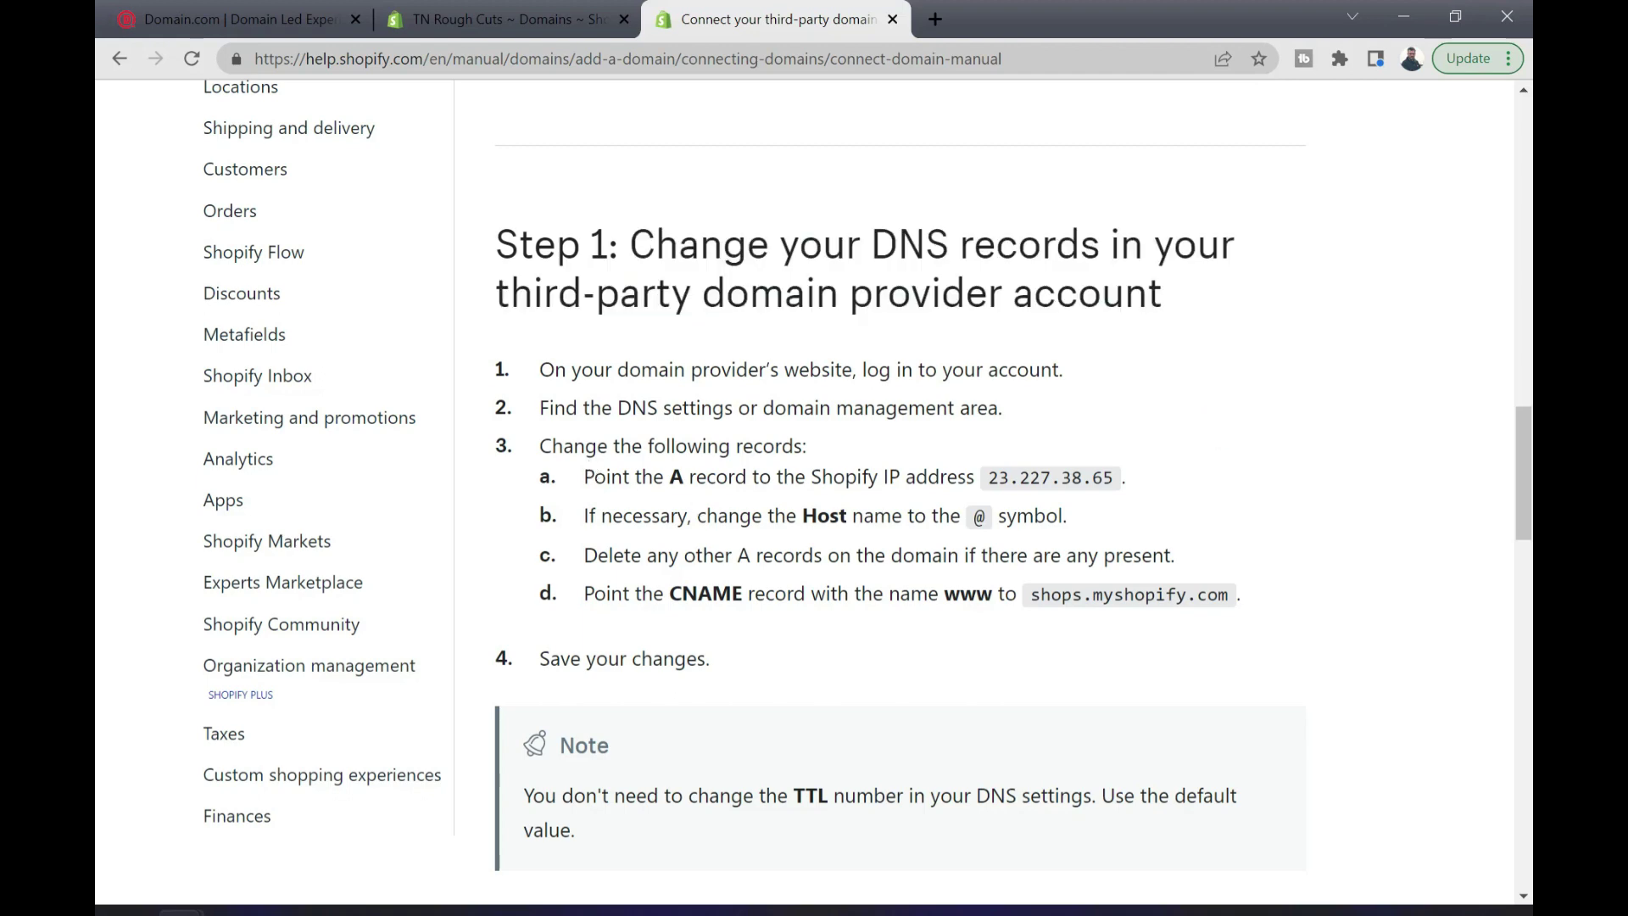
drag(583, 477, 1167, 492)
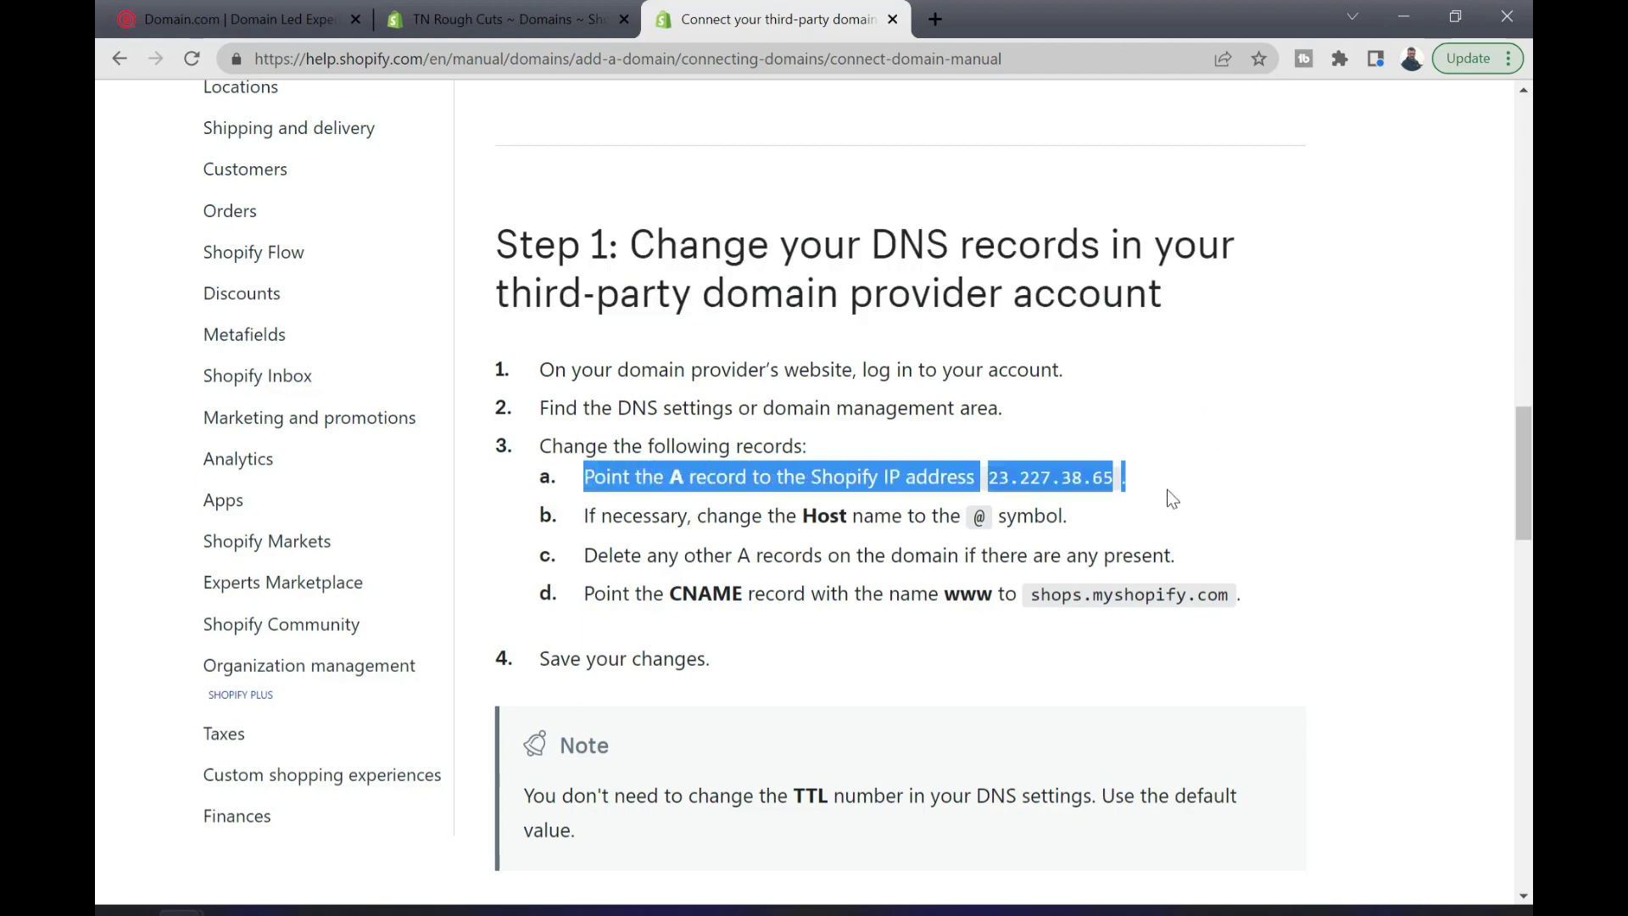
click(1167, 490)
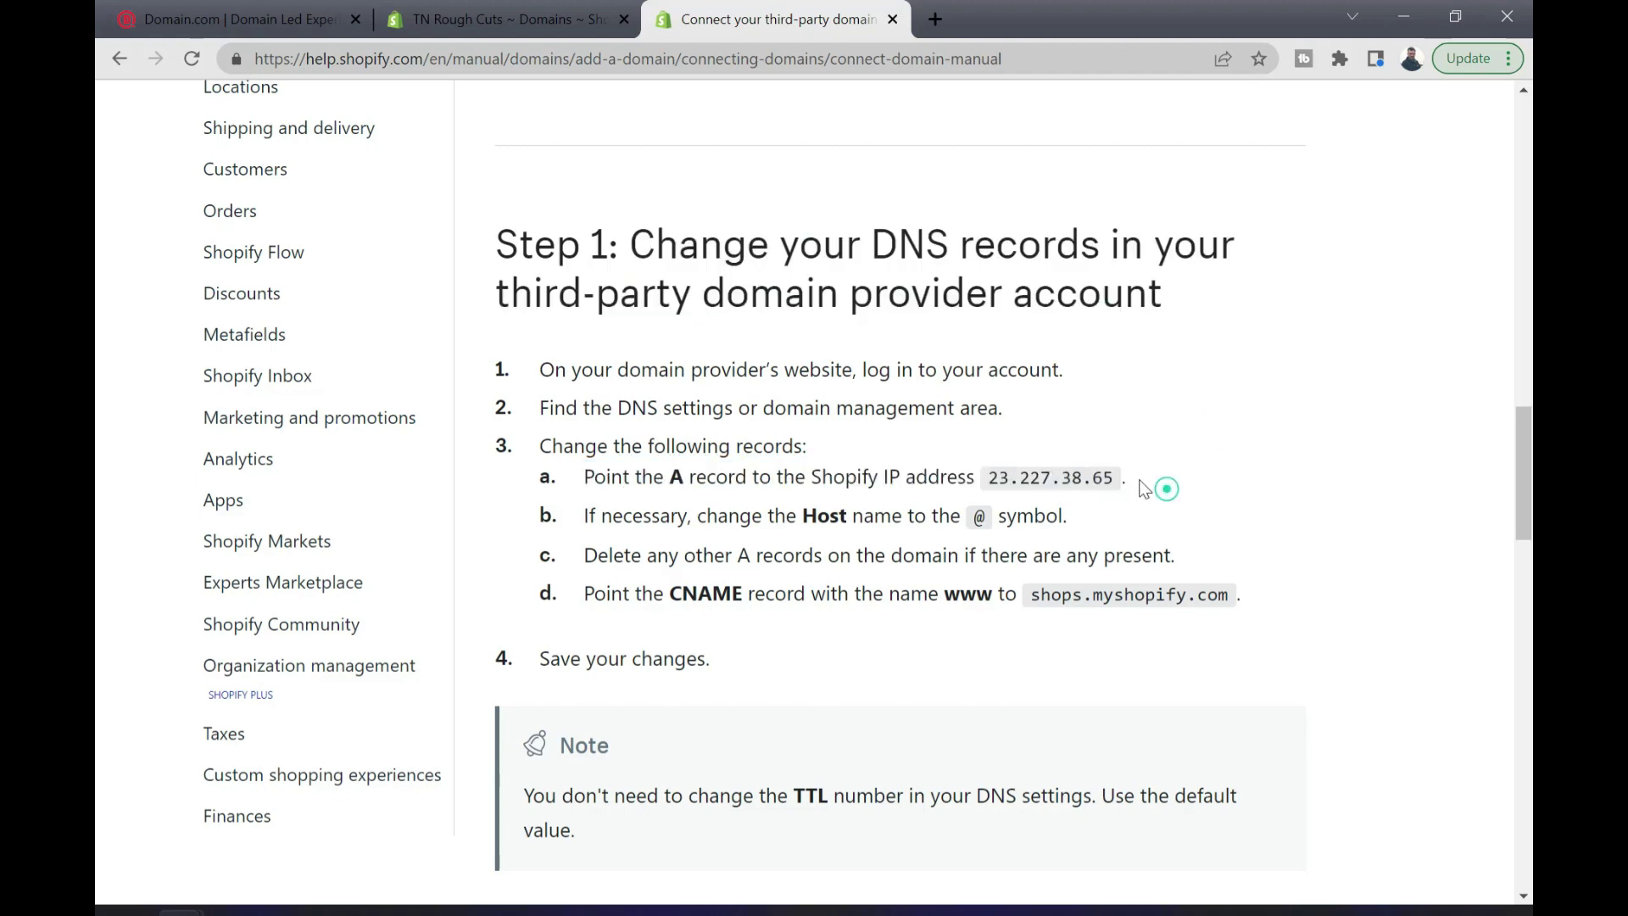
click(170, 12)
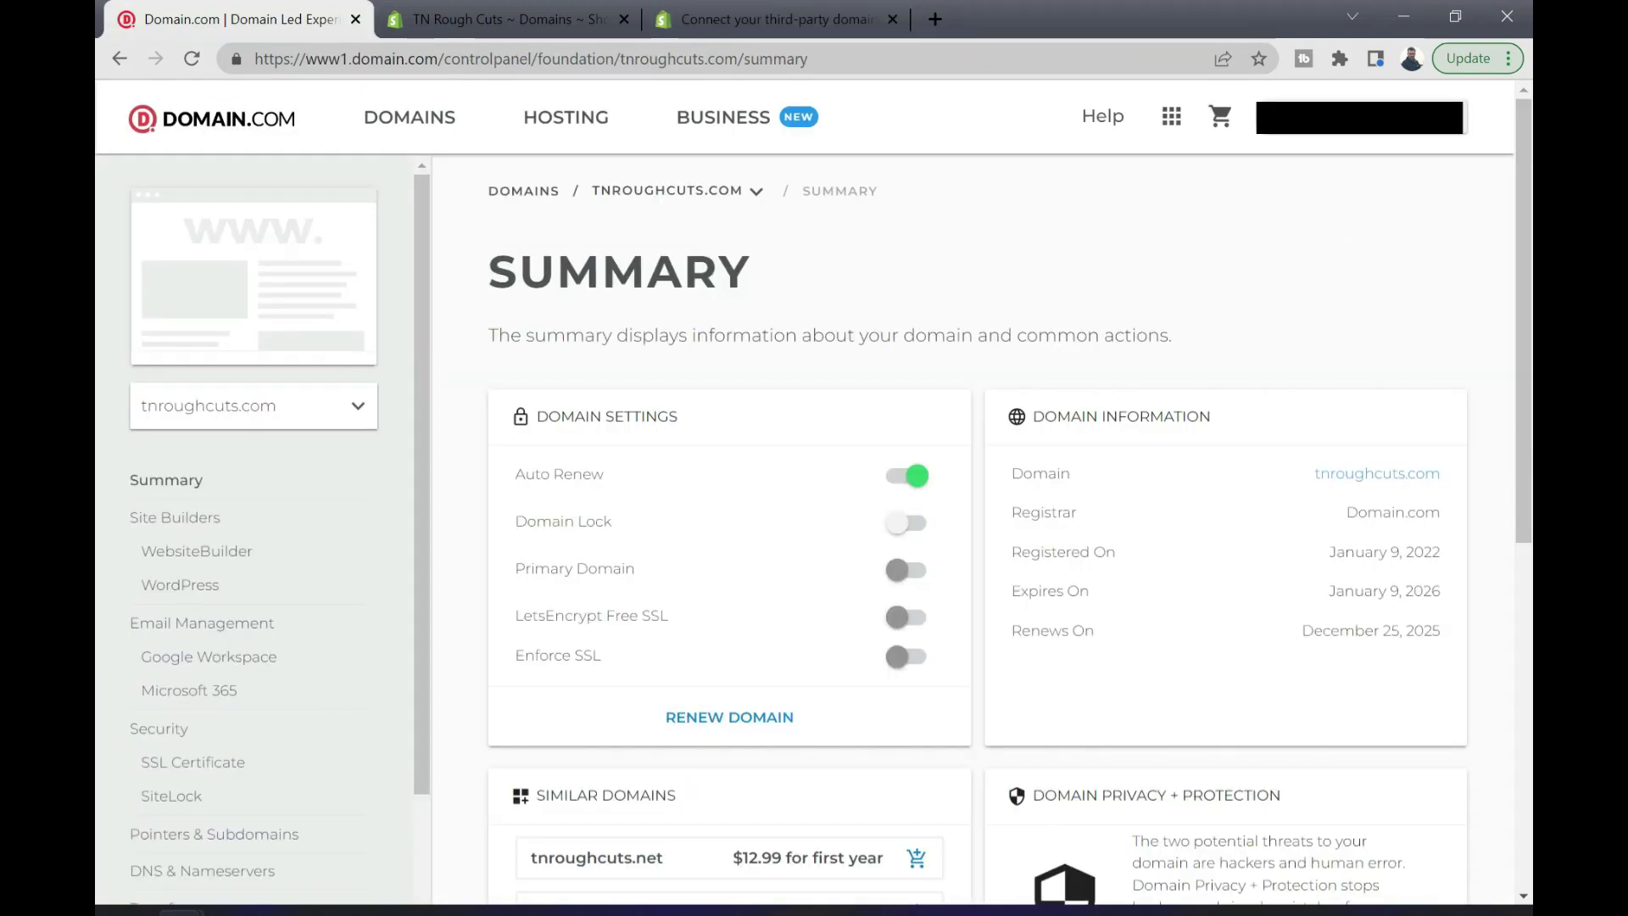
- Open tnroughcuts.com's DNS & Nameservers page and cancel the Add Nameserver form unchanged
scroll(365, 399, down, 3)
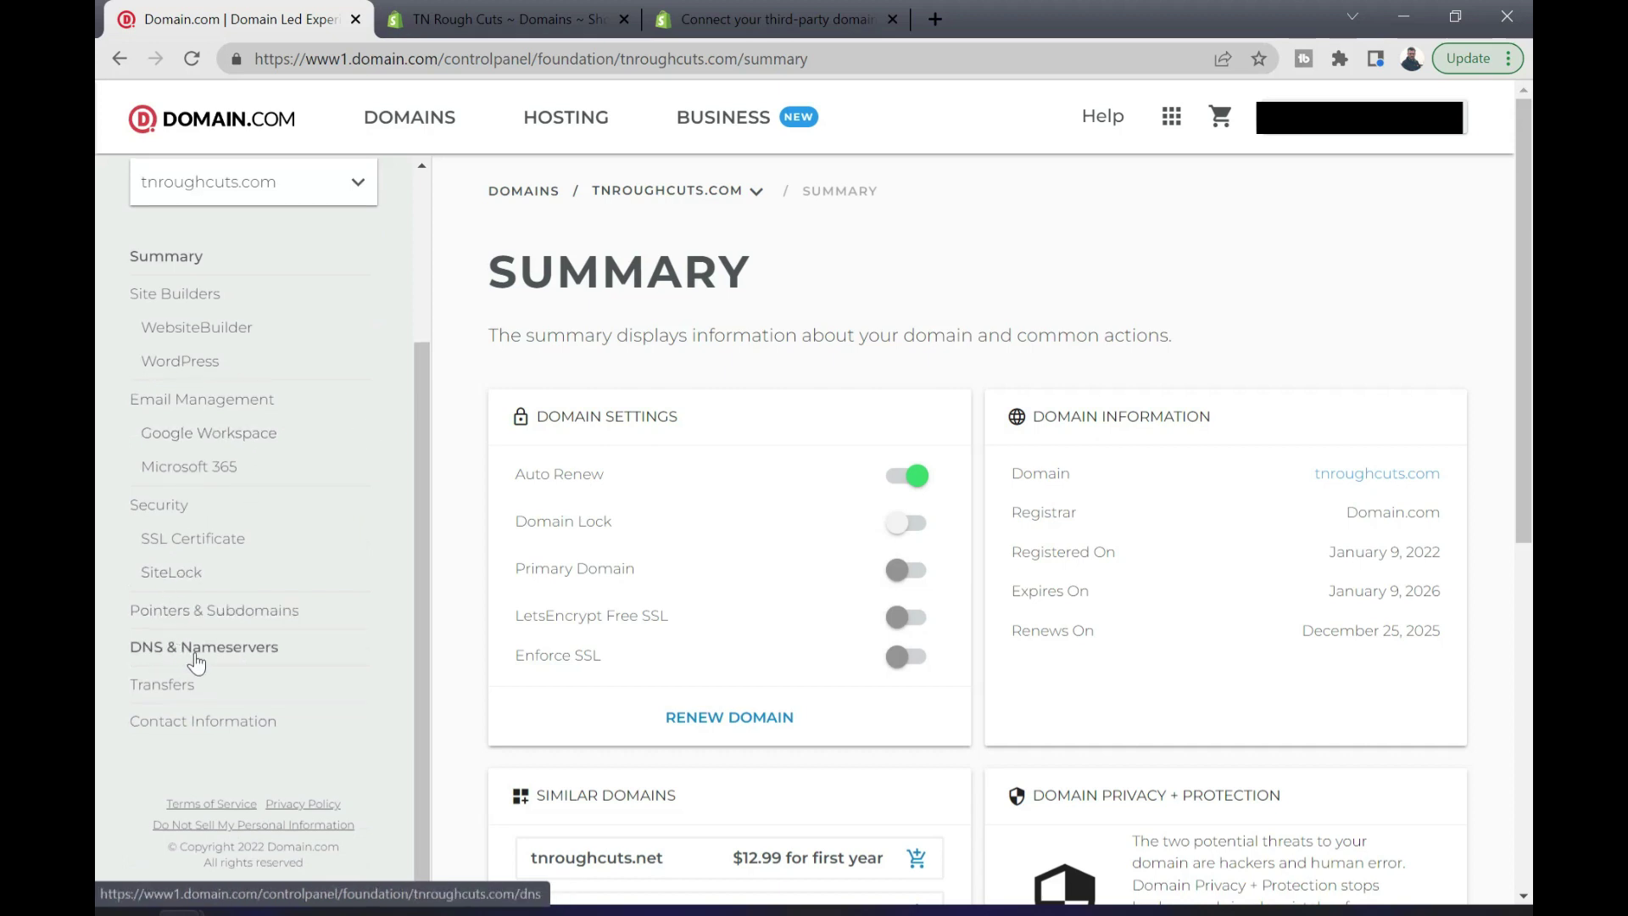
click(195, 658)
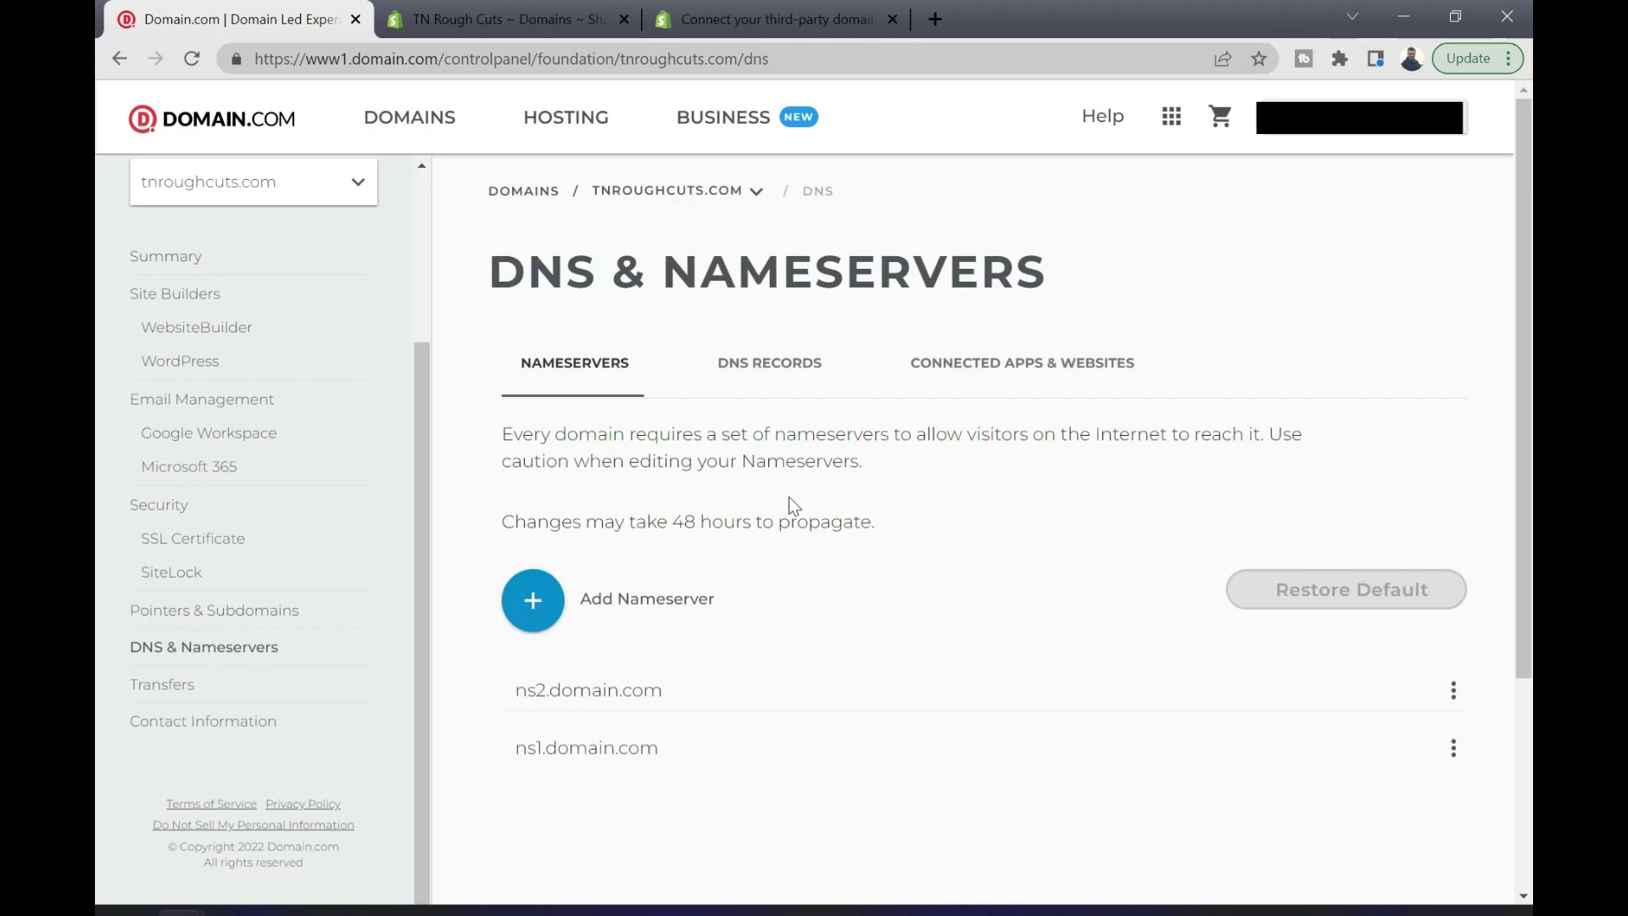
scroll(790, 500, down, 1)
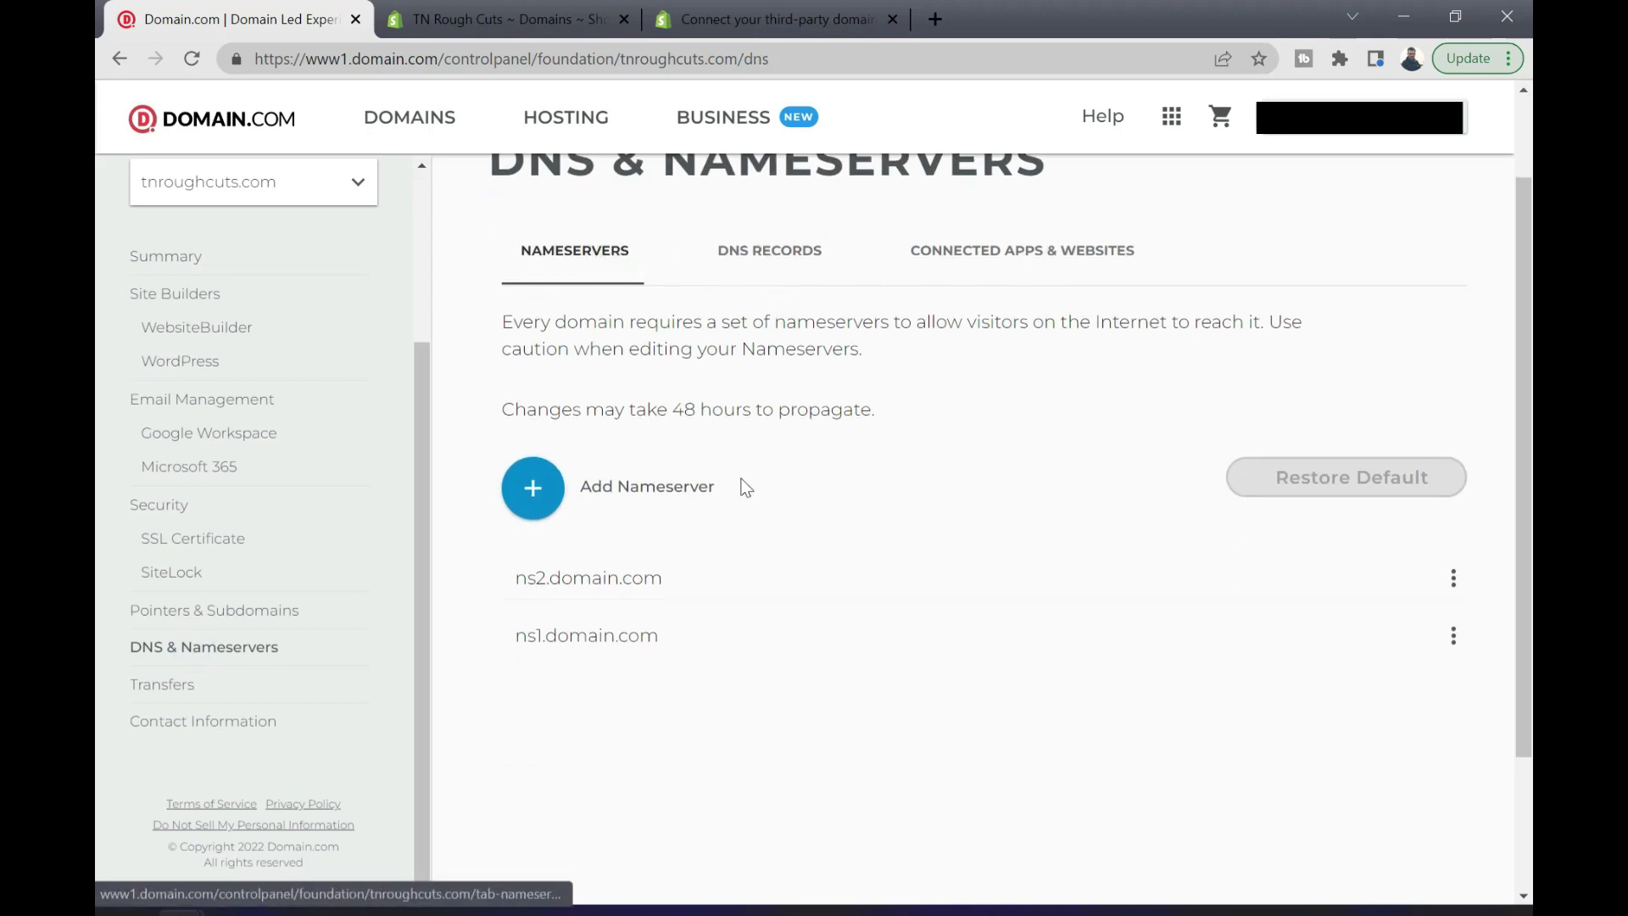
scroll(866, 503, up, 1)
scroll(866, 502, up, 1)
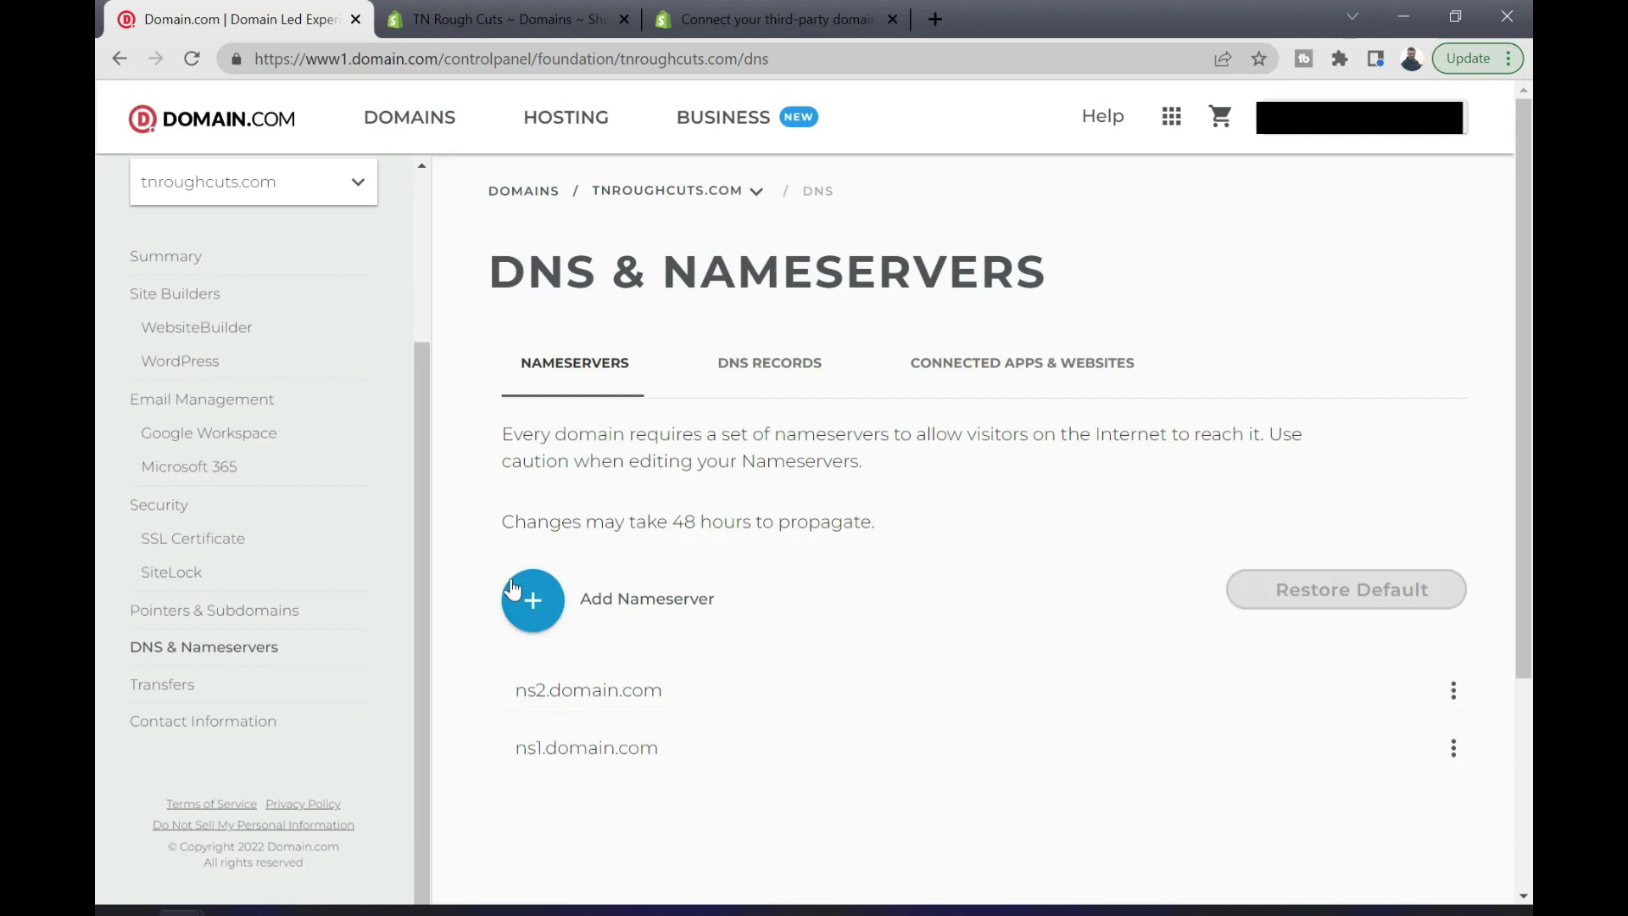
click(531, 612)
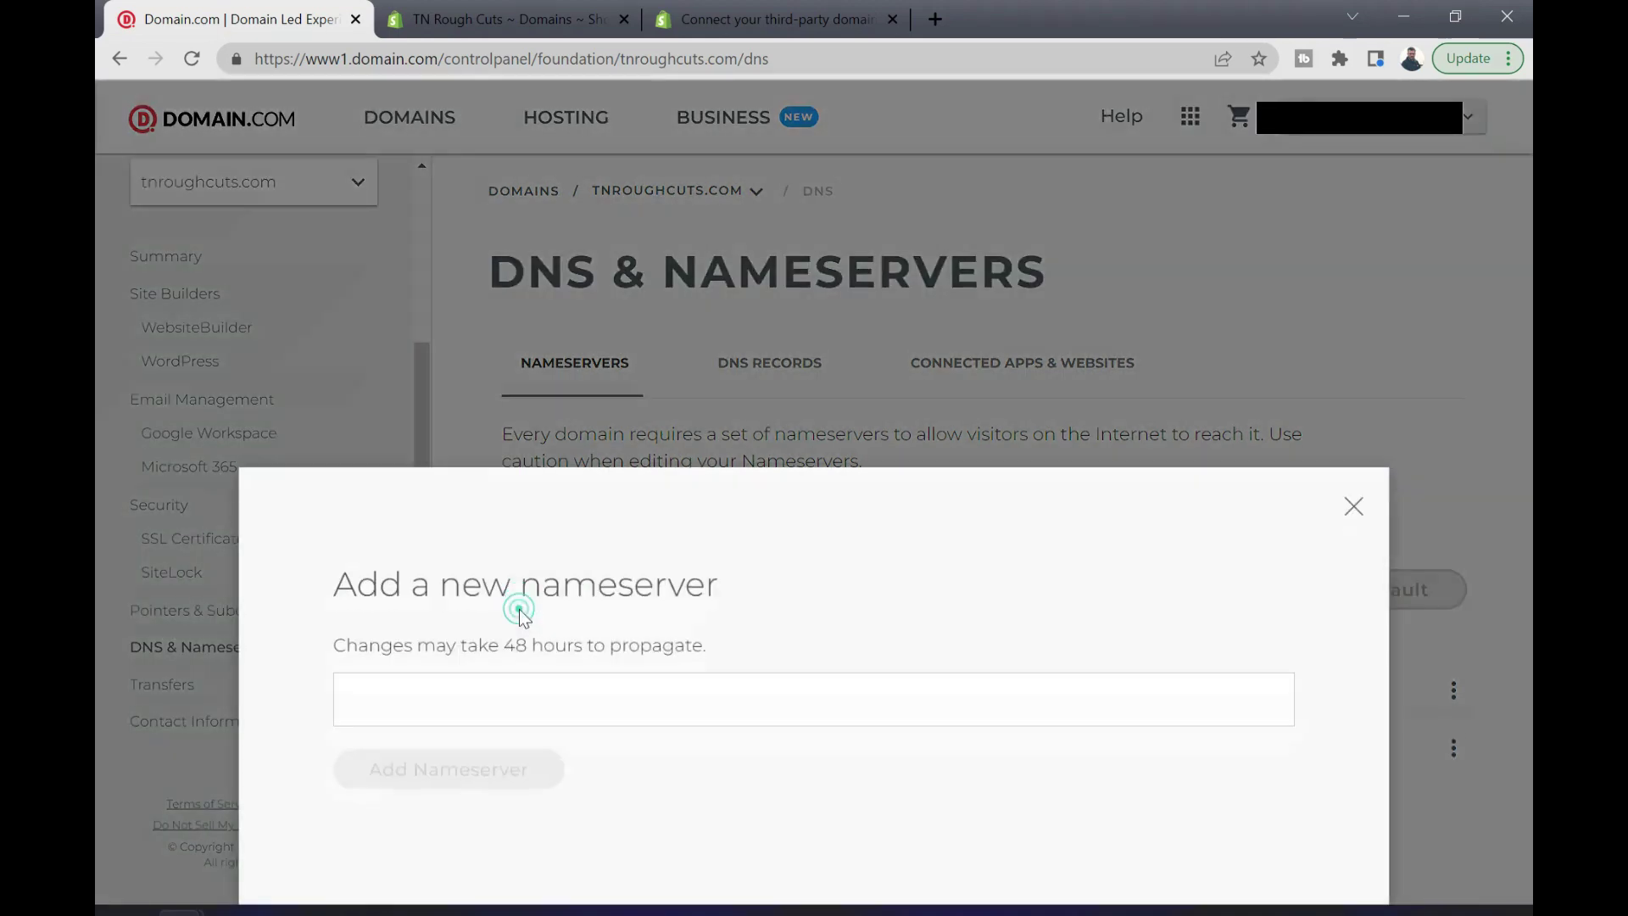
click(1350, 510)
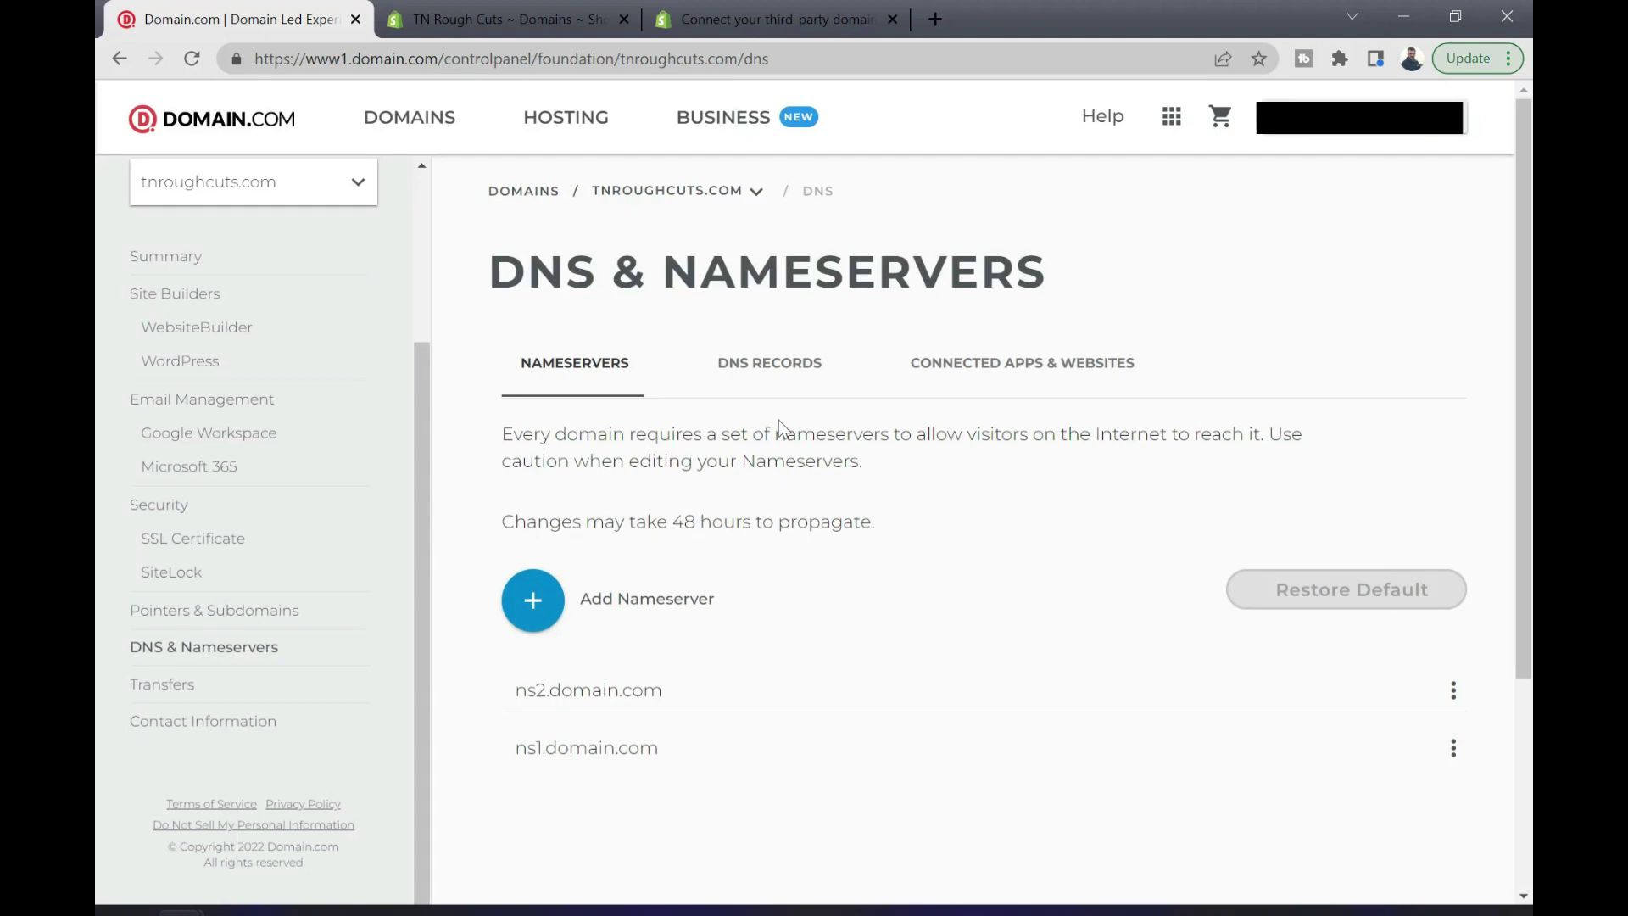
- Check the DNS RECORDS table: the @, www and * A records point to 23.227.38.65
click(768, 365)
scroll(1093, 456, down, 1)
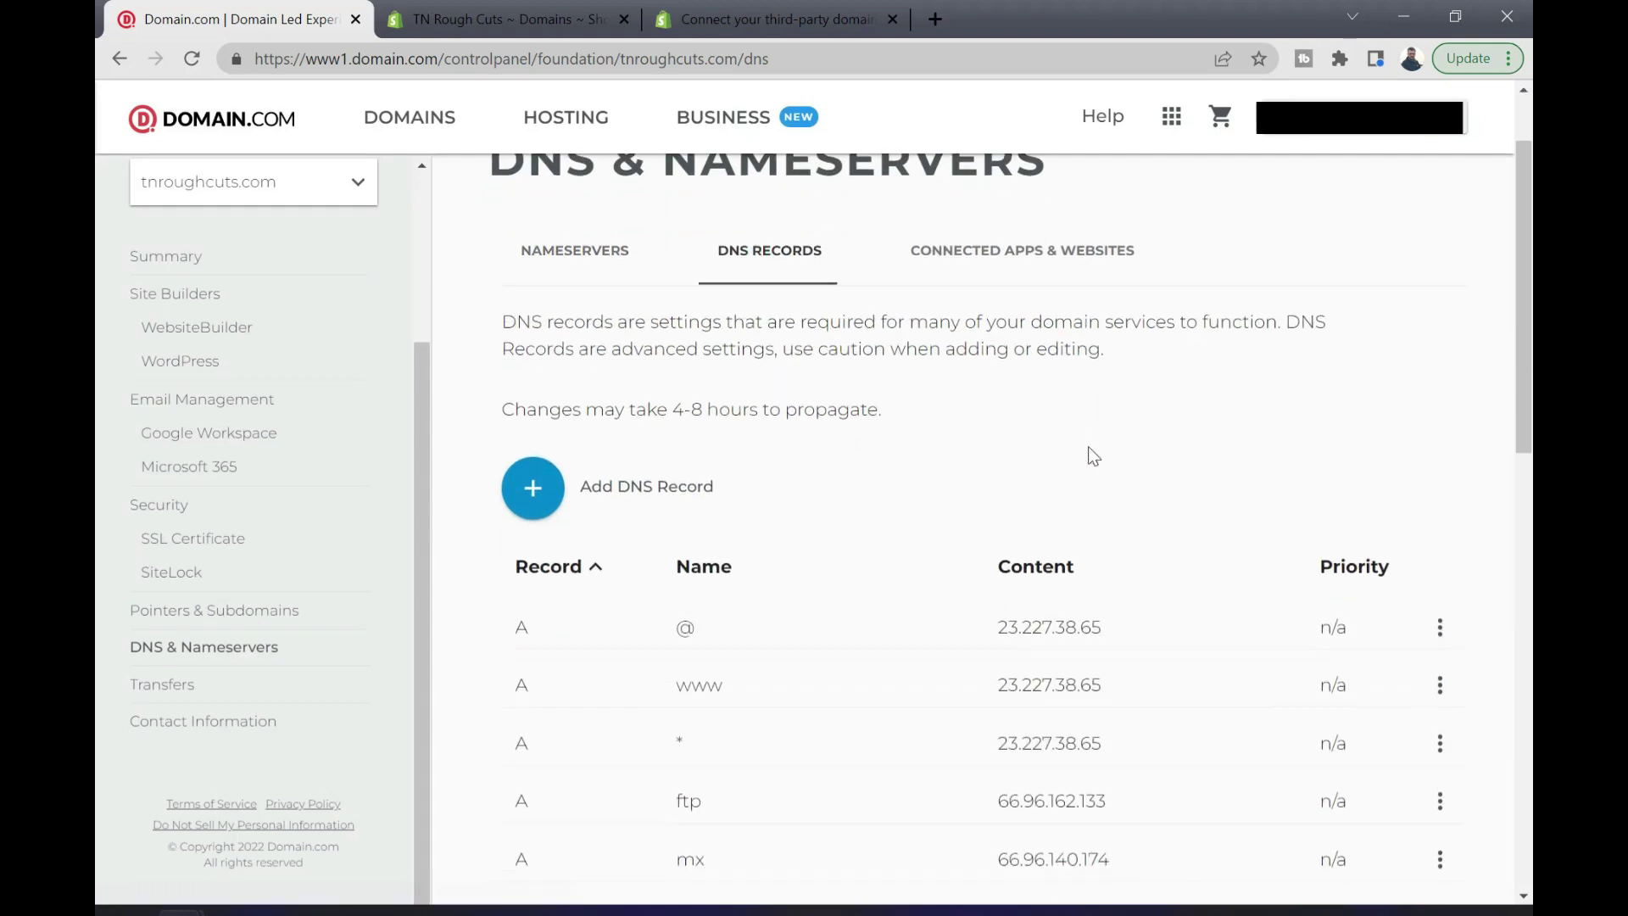
scroll(1089, 454, down, 4)
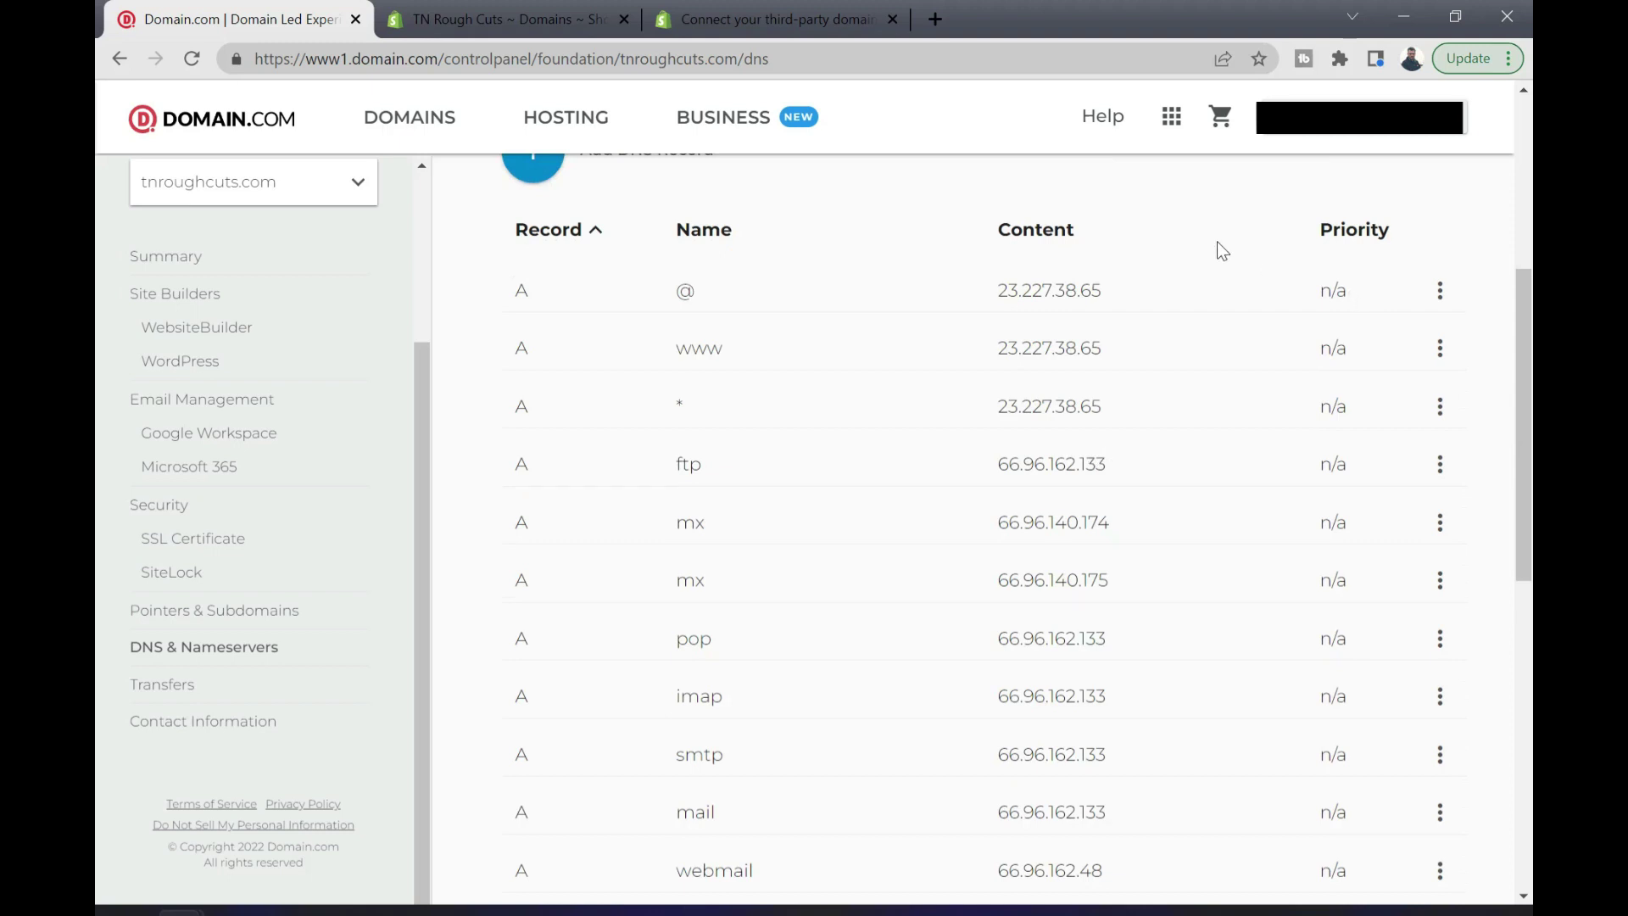
scroll(1218, 242, up, 1)
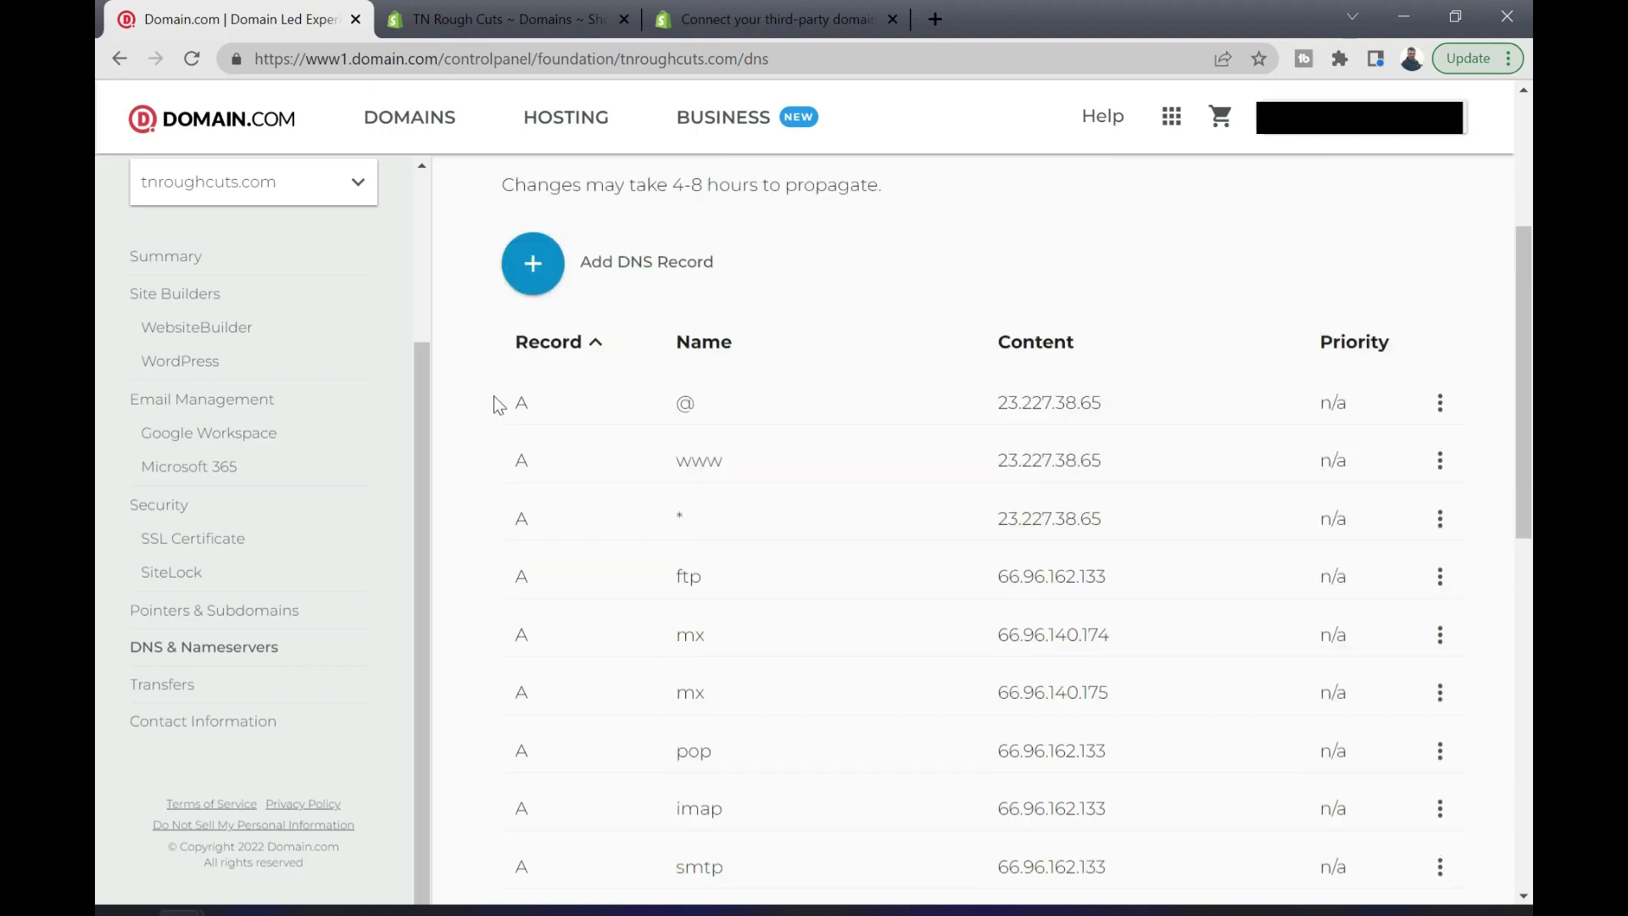
drag(498, 404, 1460, 530)
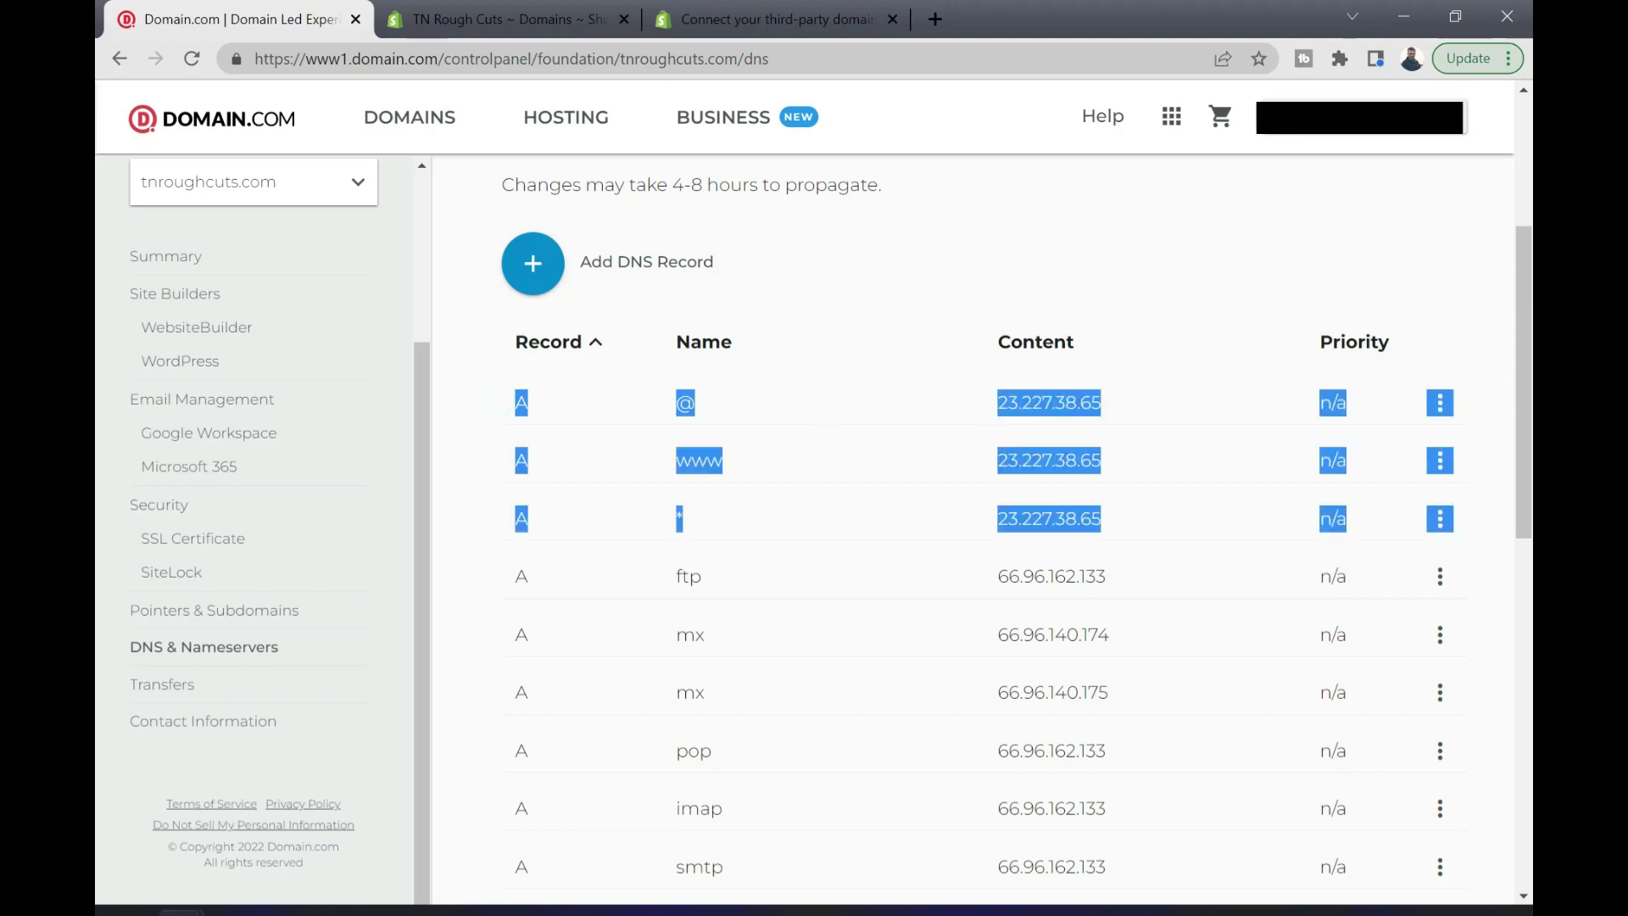
click(830, 417)
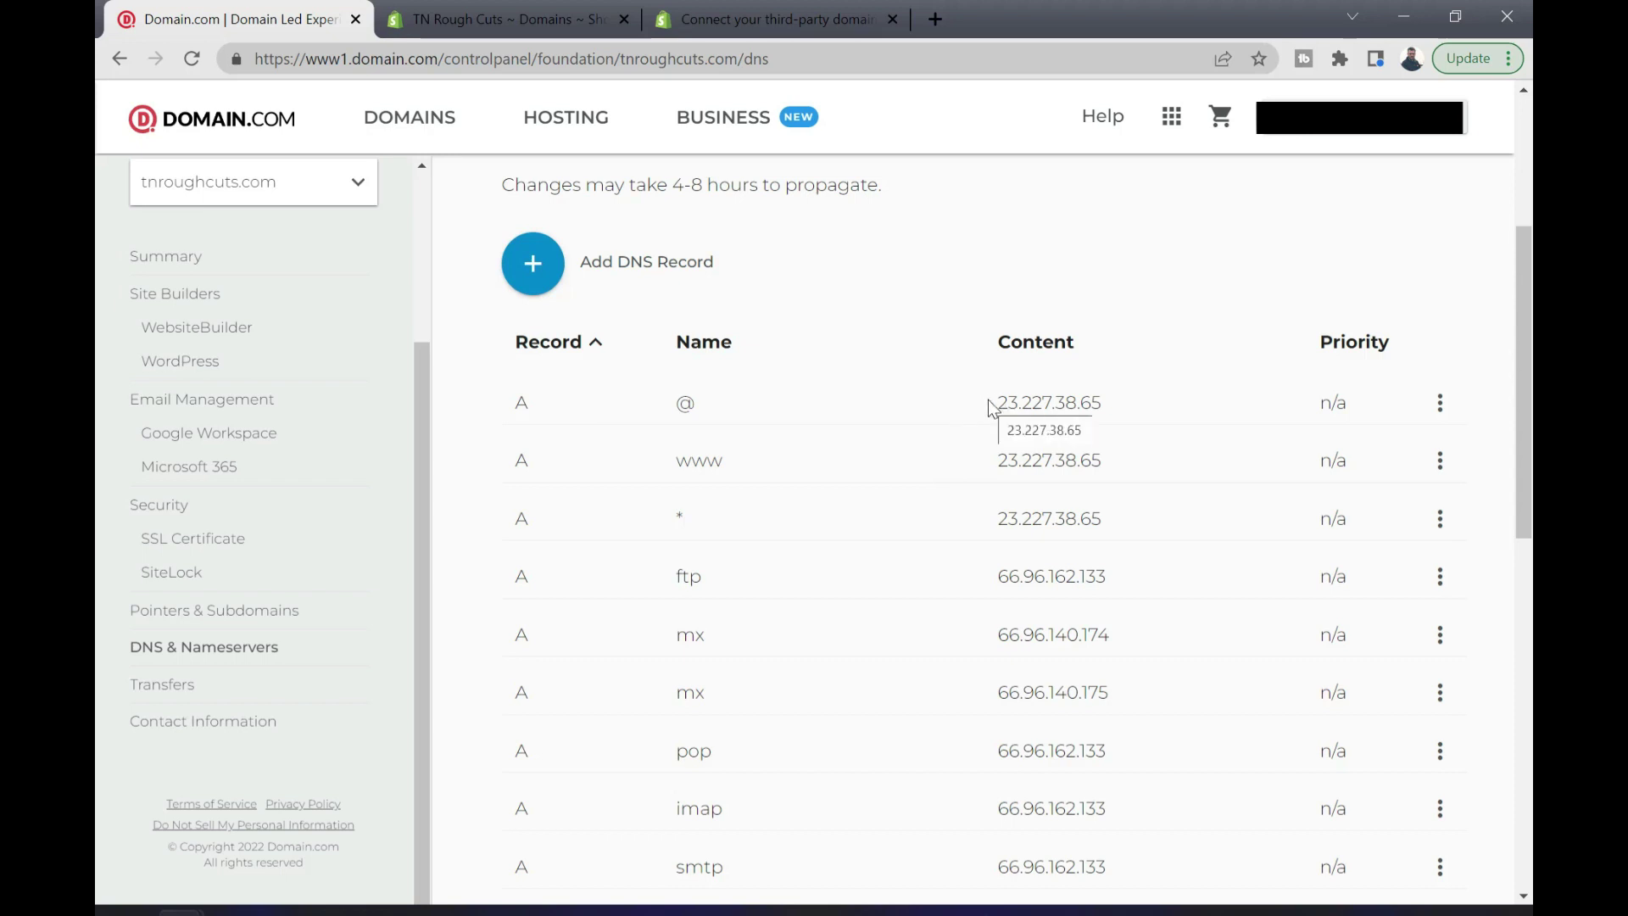
drag(988, 399, 1104, 405)
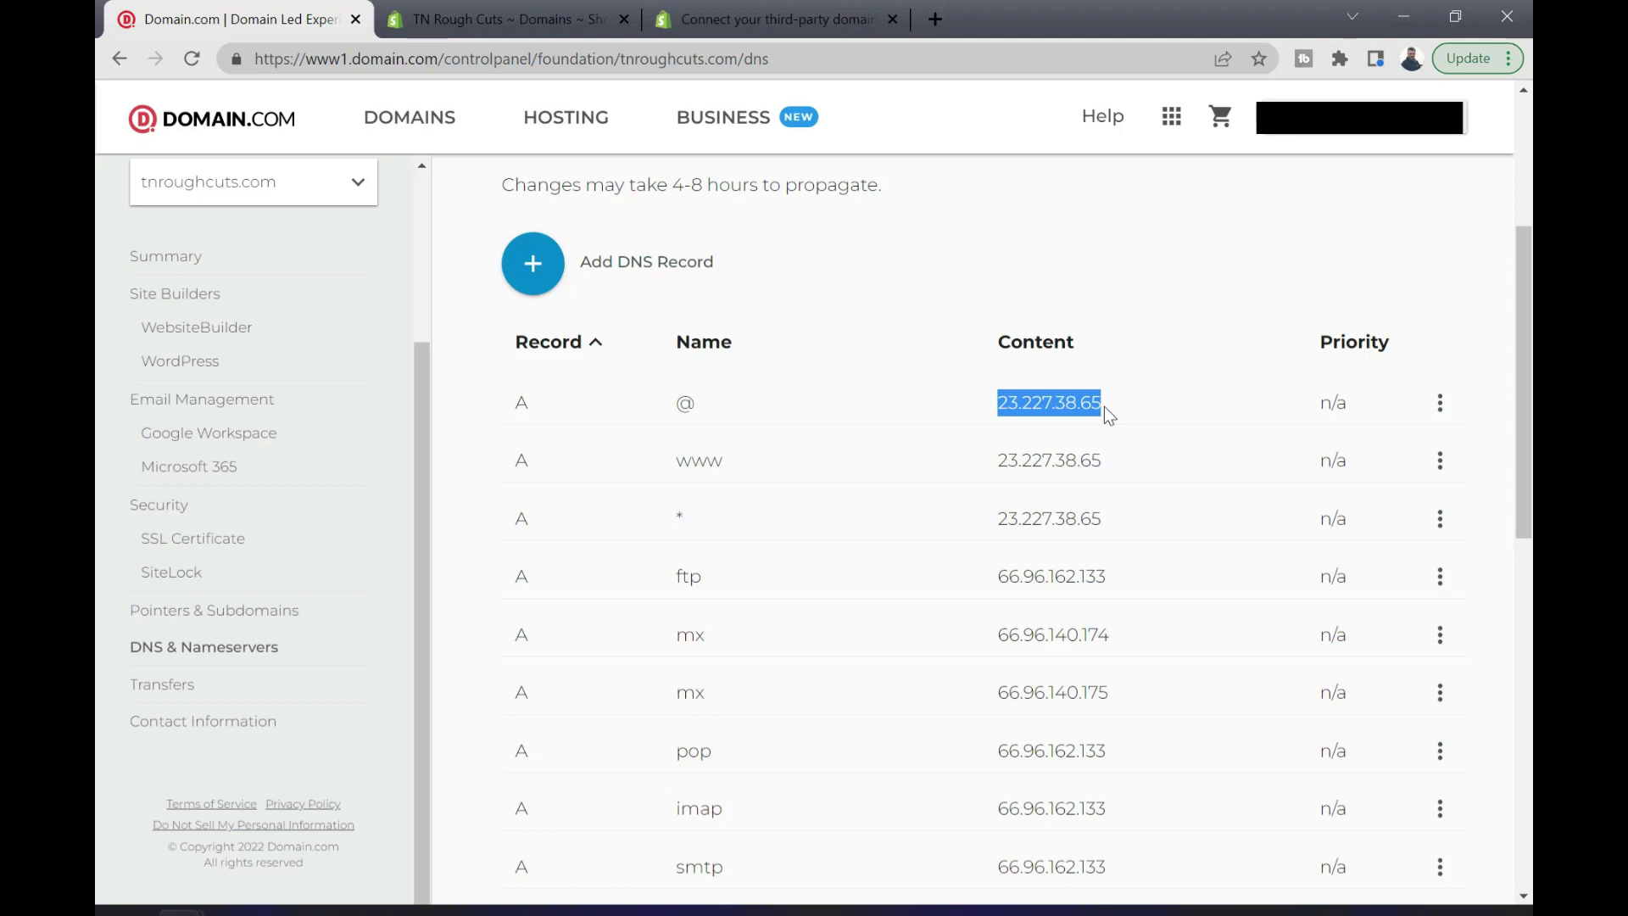
click(1103, 405)
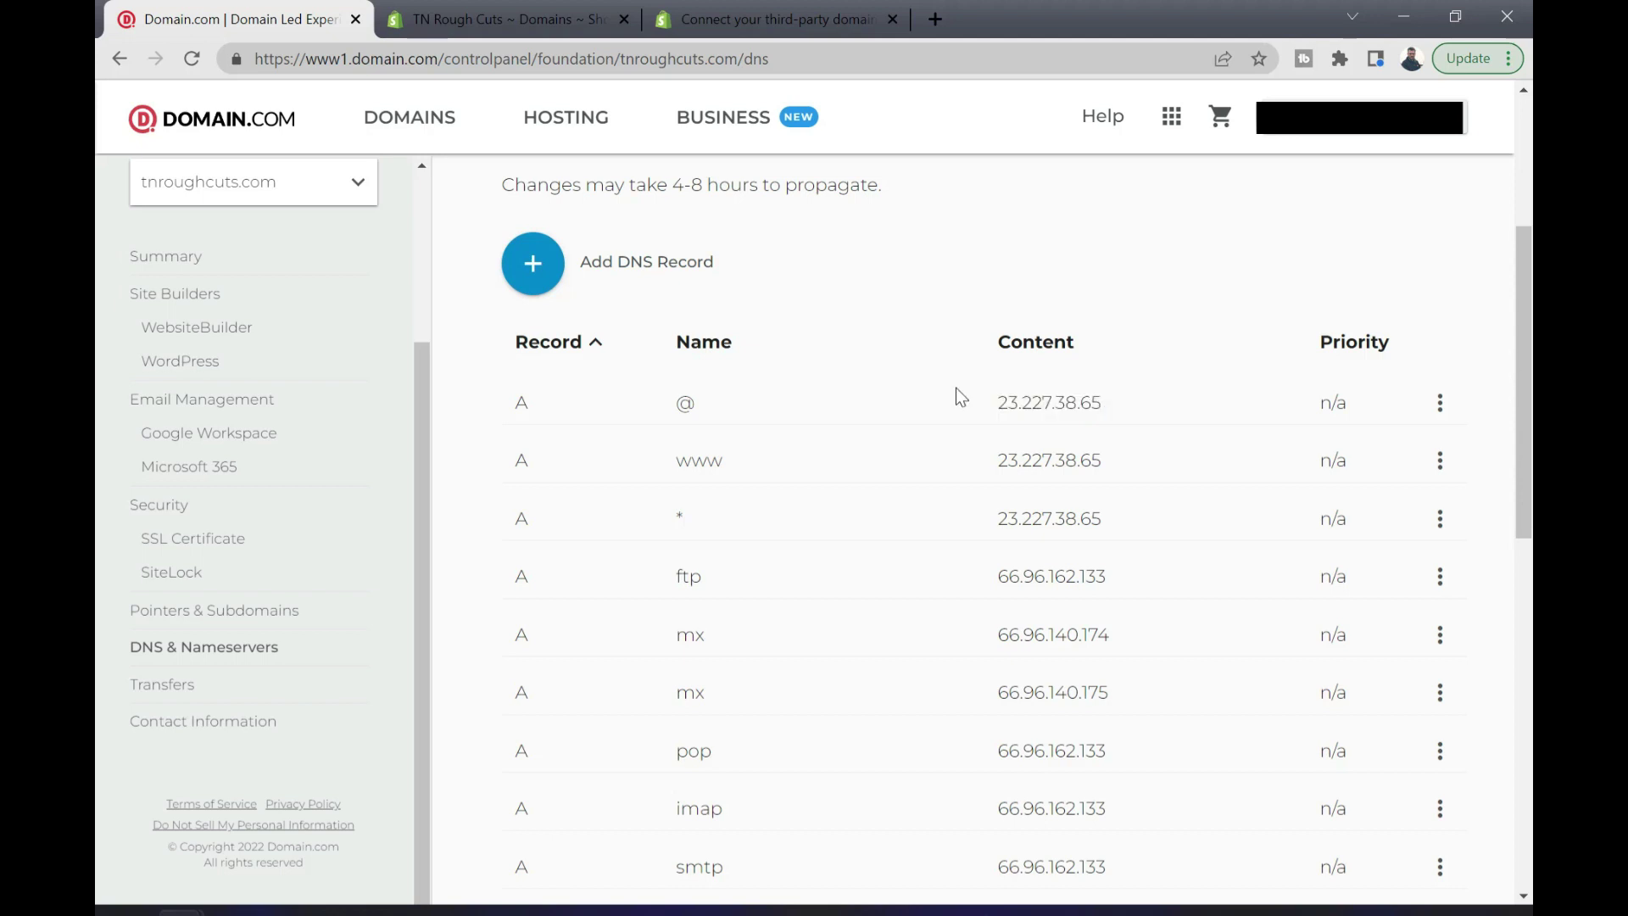
click(529, 266)
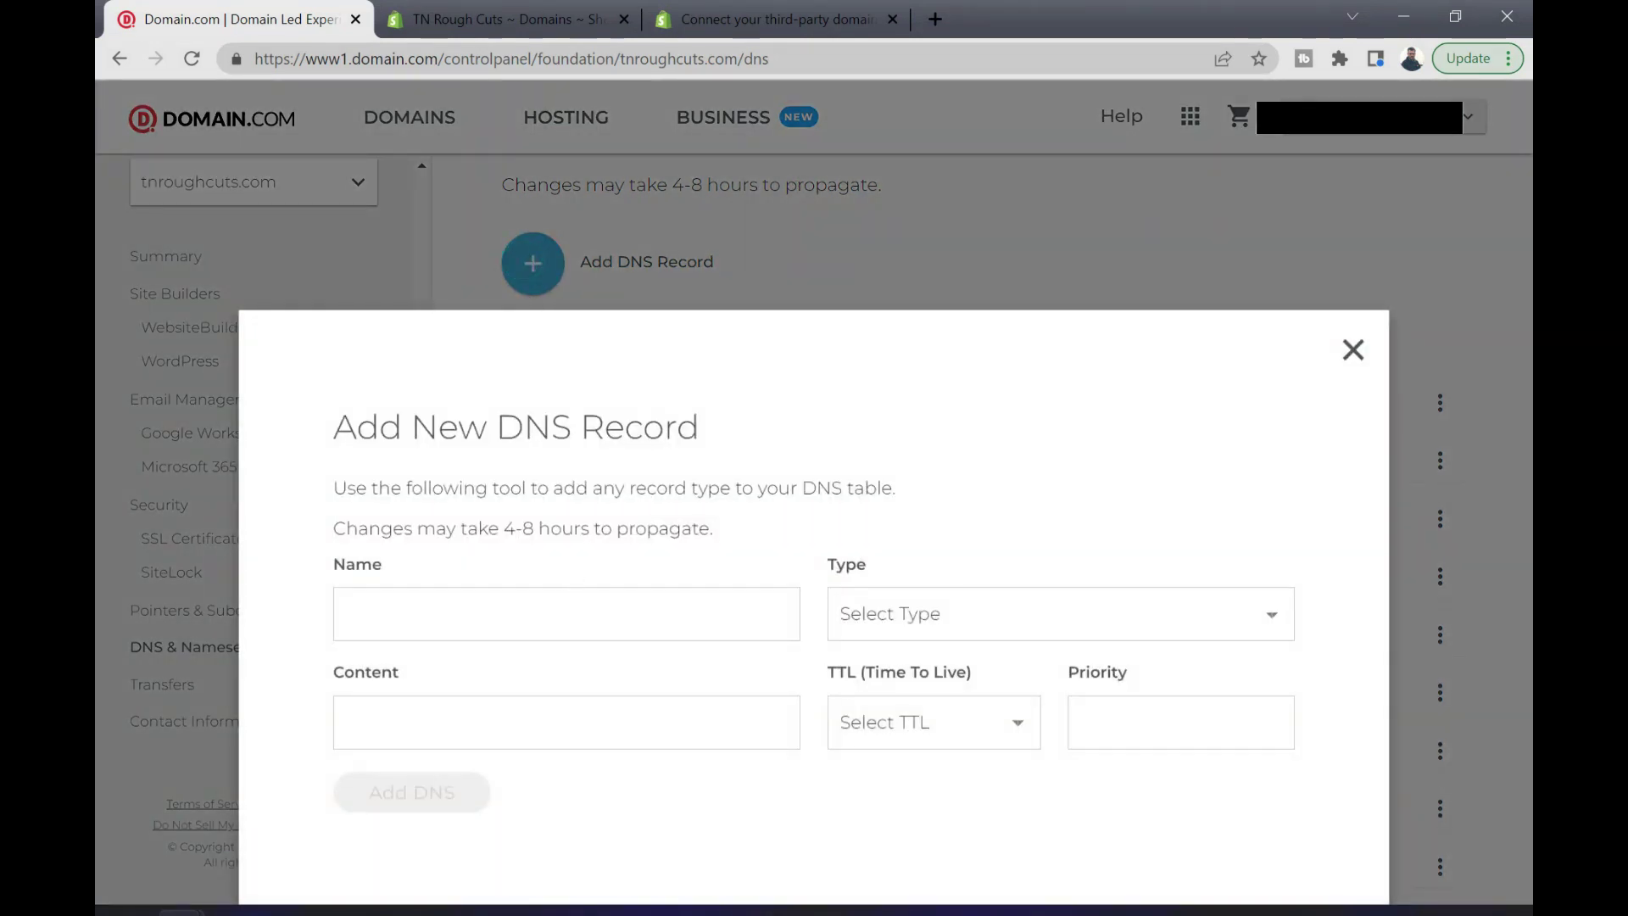
click(901, 617)
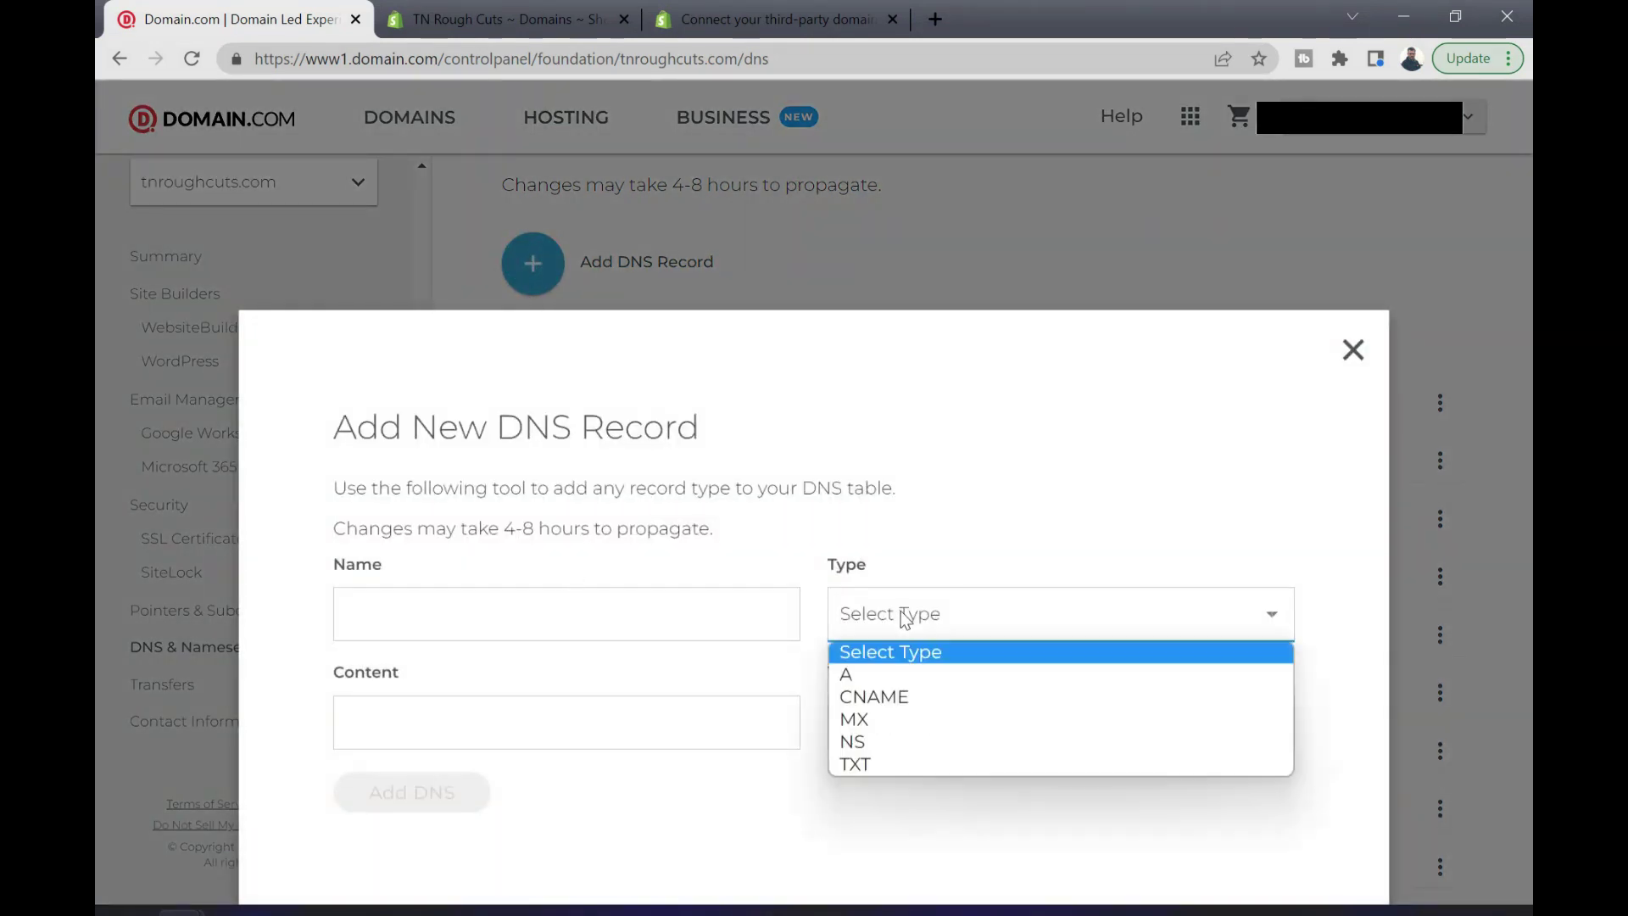
click(898, 671)
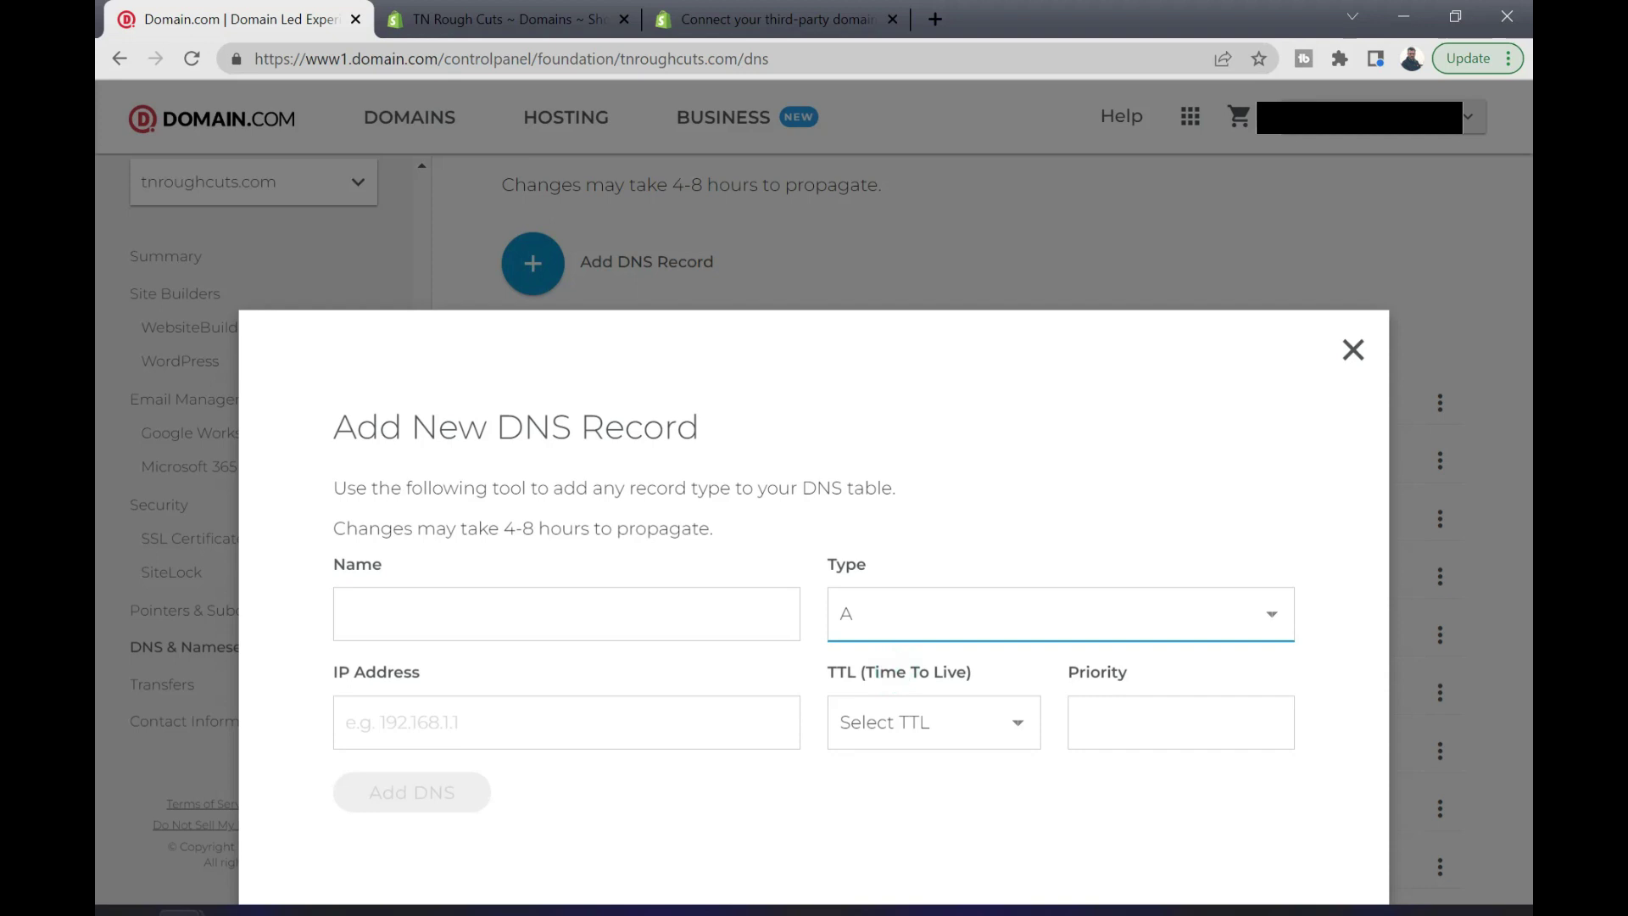
click(659, 711)
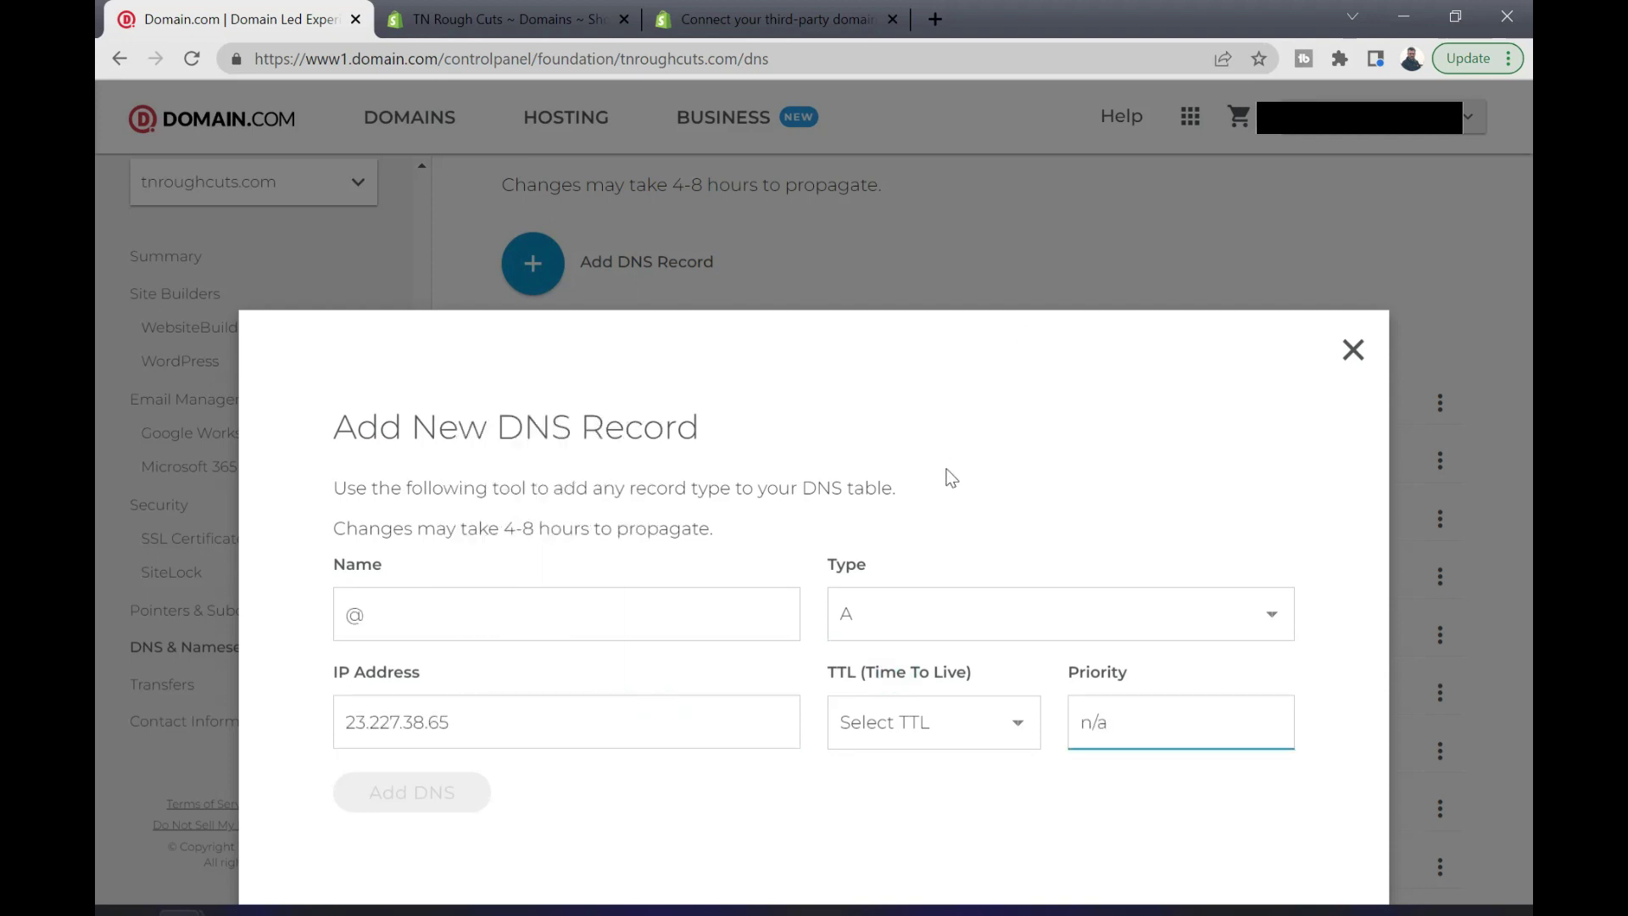
click(896, 612)
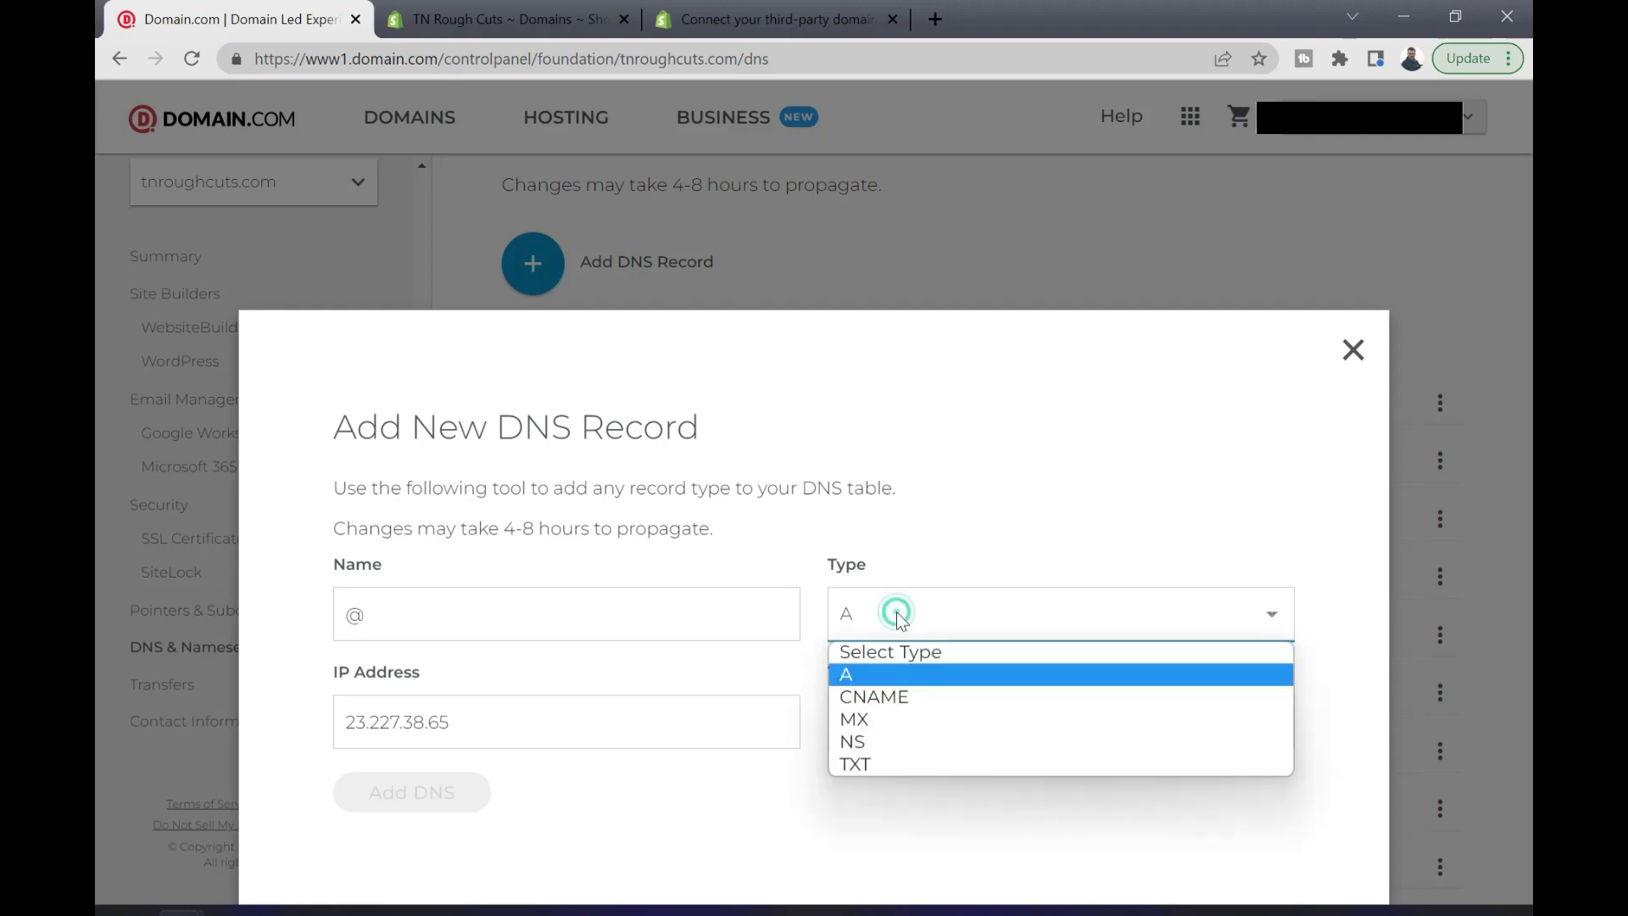
click(901, 671)
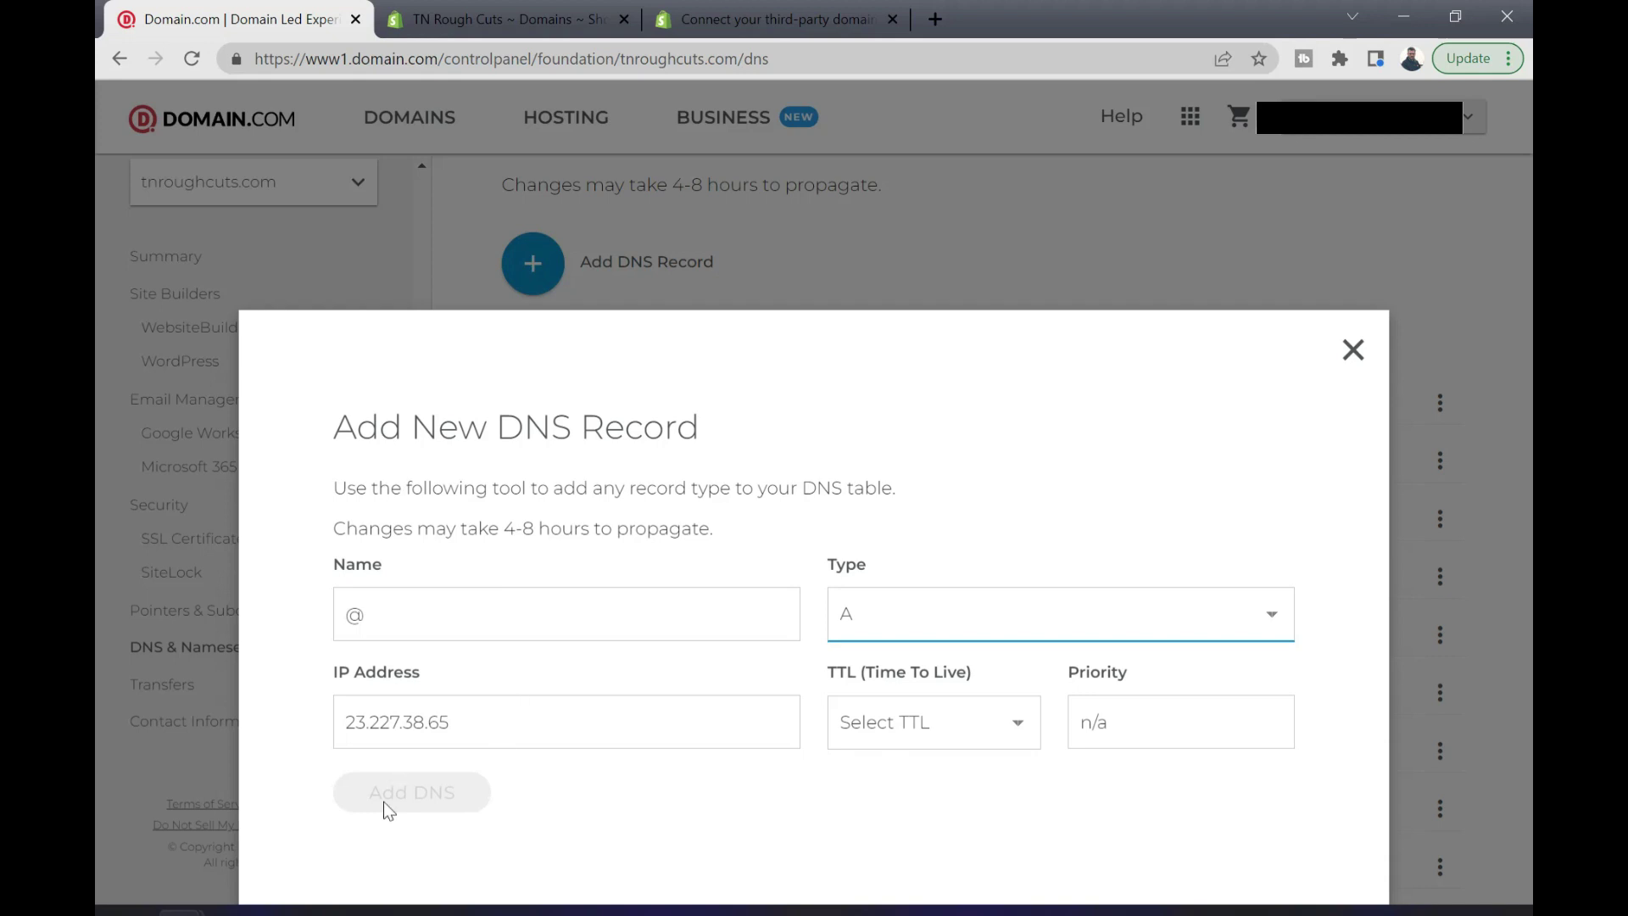
click(1353, 351)
double_click(674, 405)
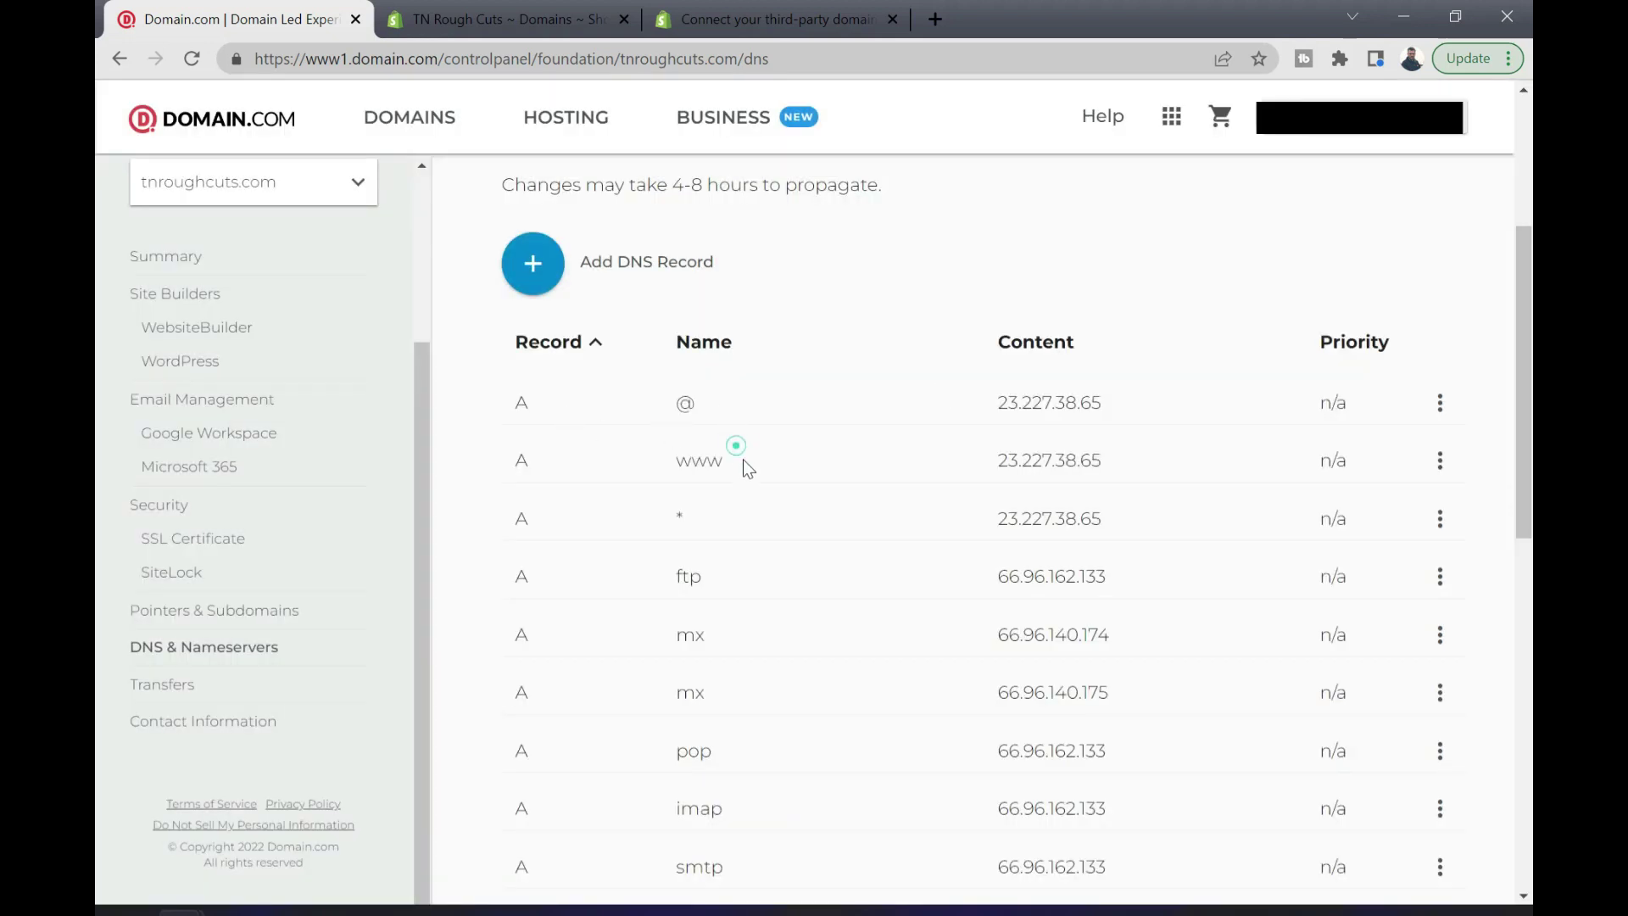
- Mark the @, www and * A records at 23.227.38.65 and the CNAME row in the DNS table
double_click(743, 459)
double_click(704, 507)
click(841, 517)
drag(516, 403, 1475, 519)
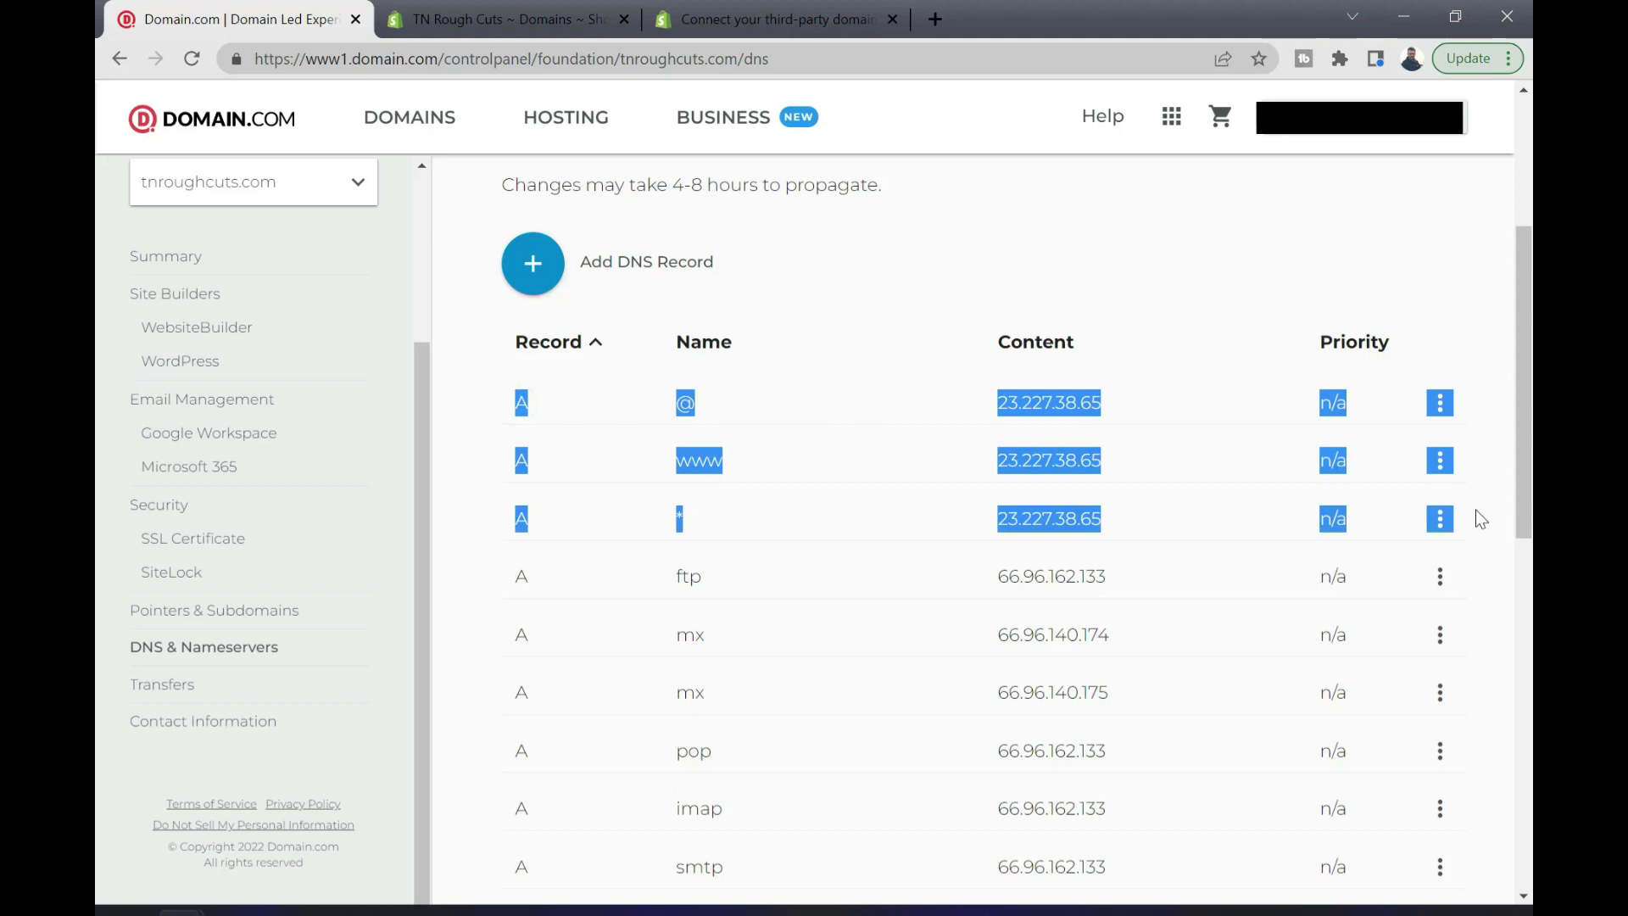
click(1475, 510)
scroll(1475, 511, down, 1)
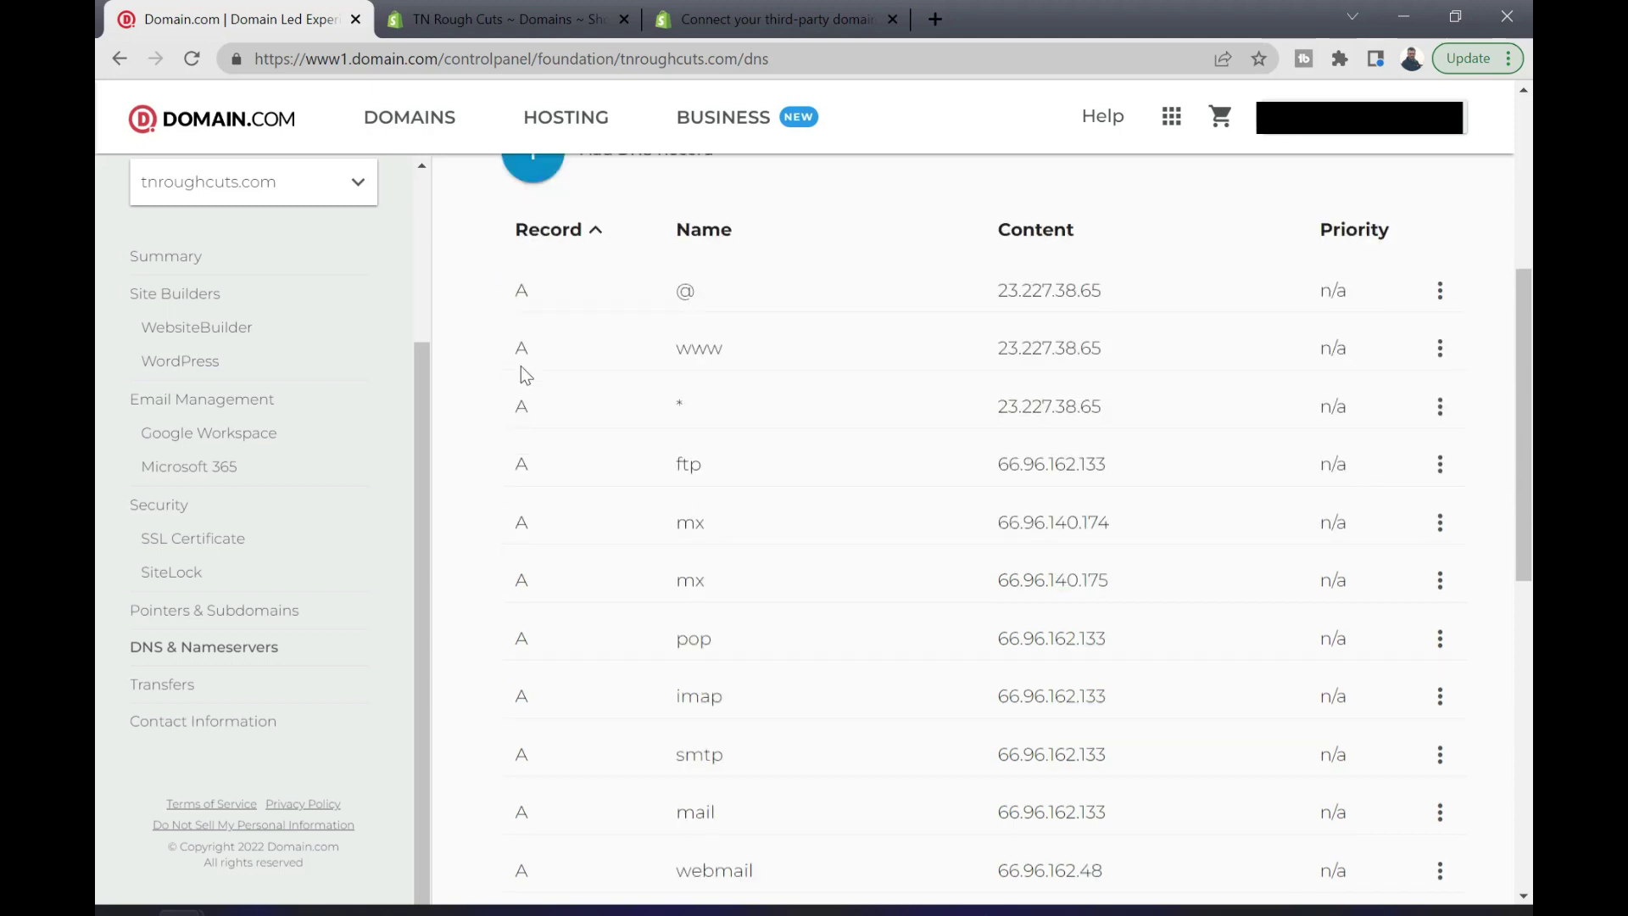
scroll(520, 367, down, 6)
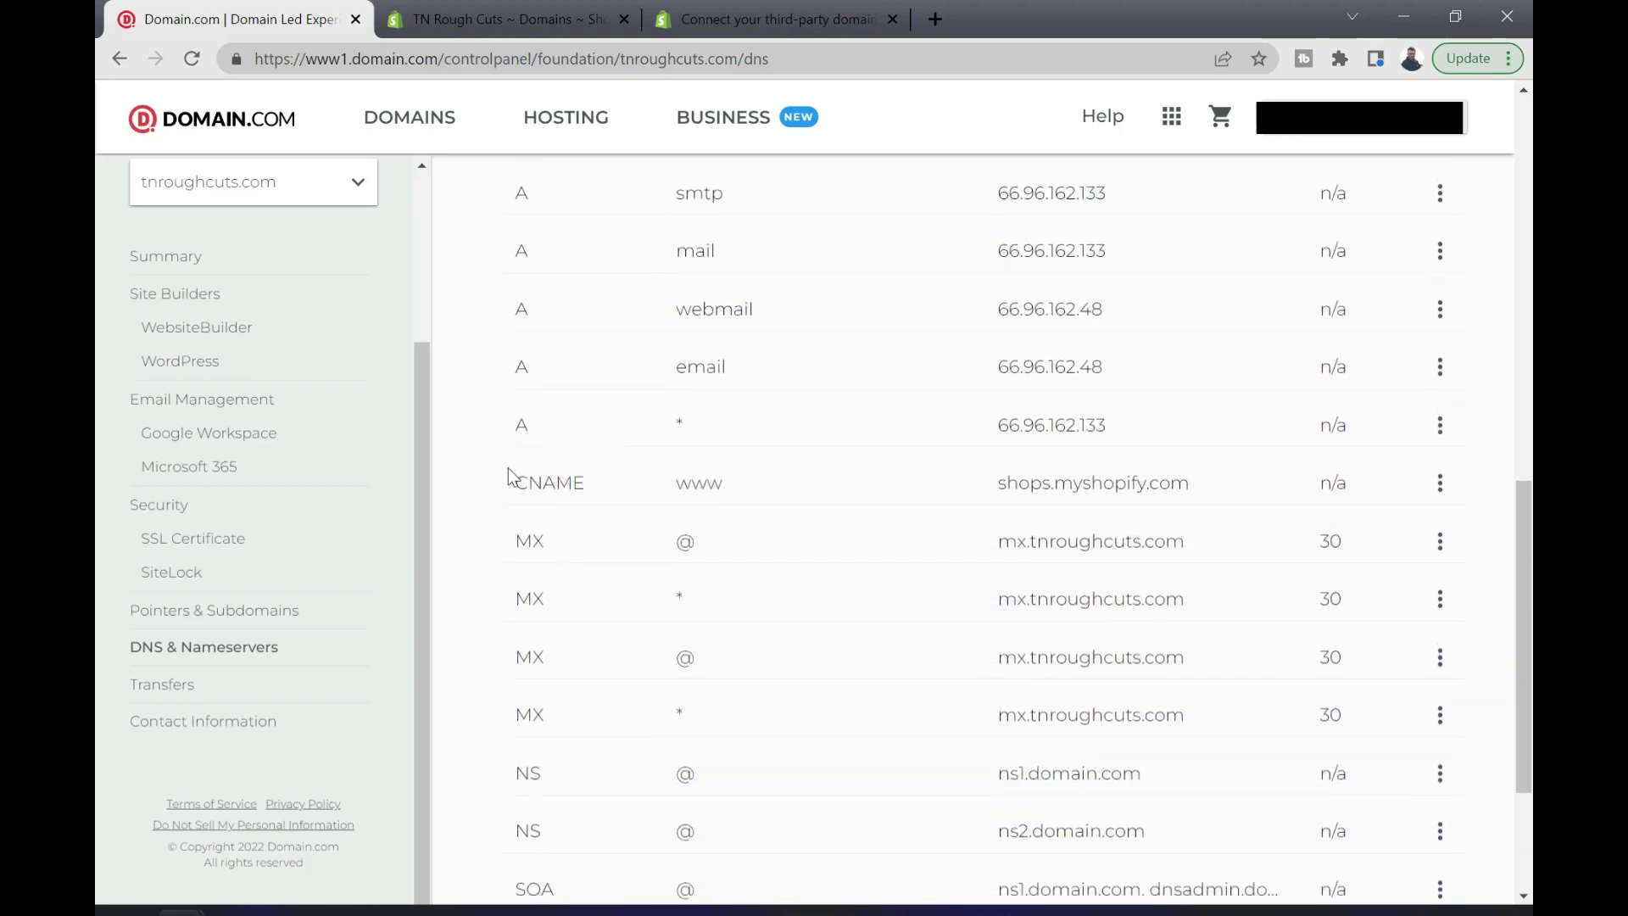
drag(514, 479, 586, 484)
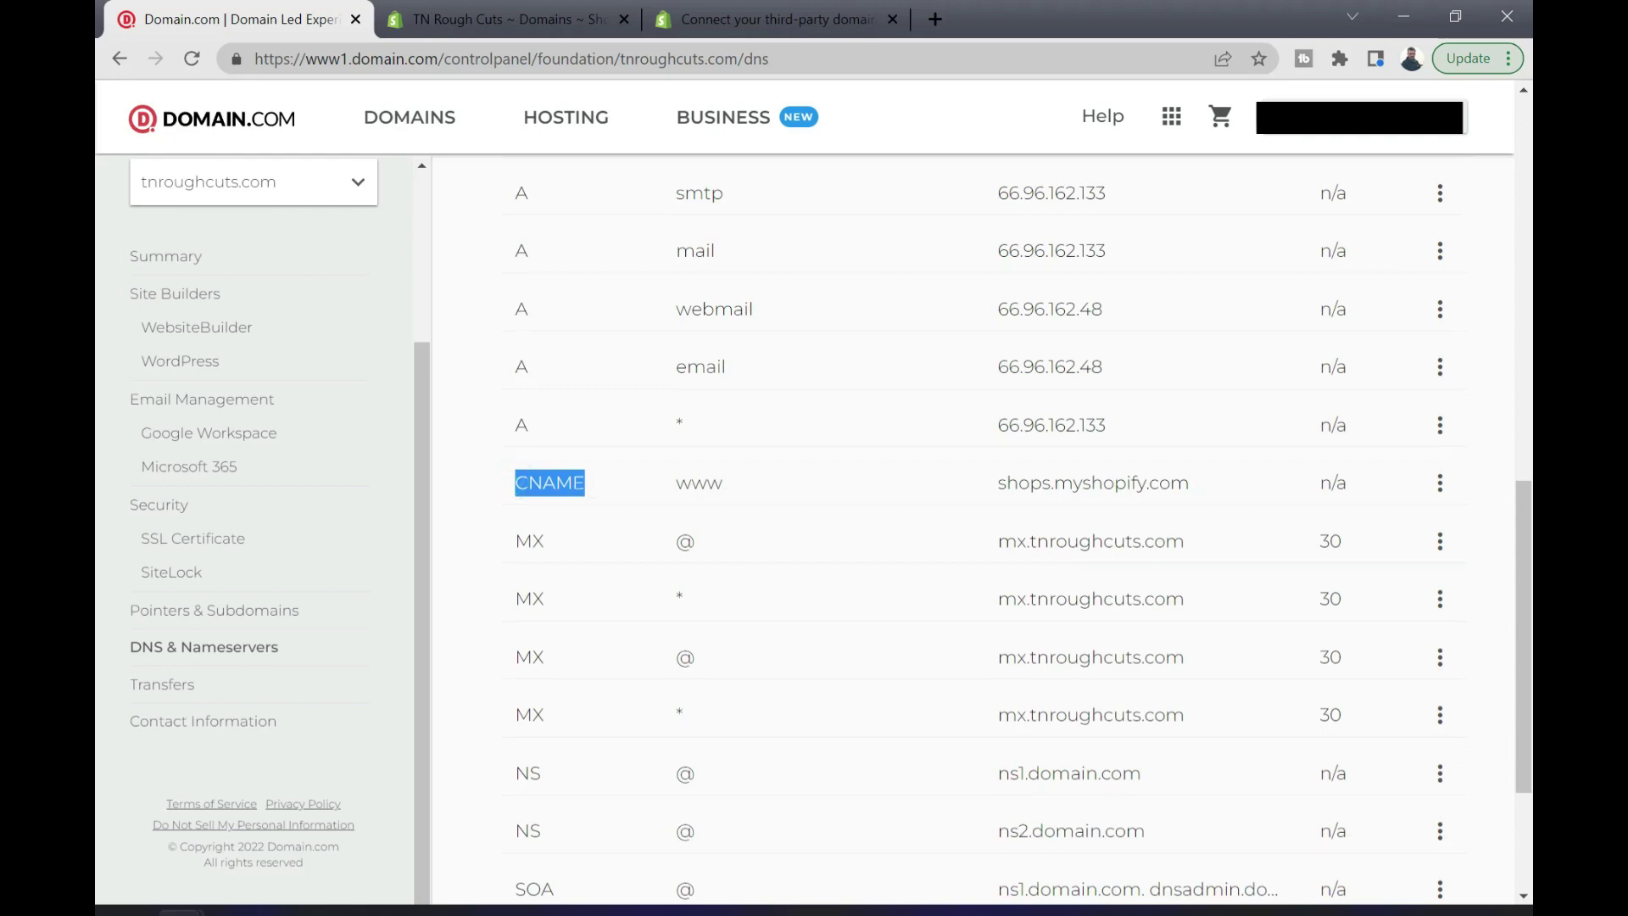
- Compare against the help article's instruction to point the www CNAME at shops.myshopify.com
click(768, 18)
scroll(720, 534, down, 1)
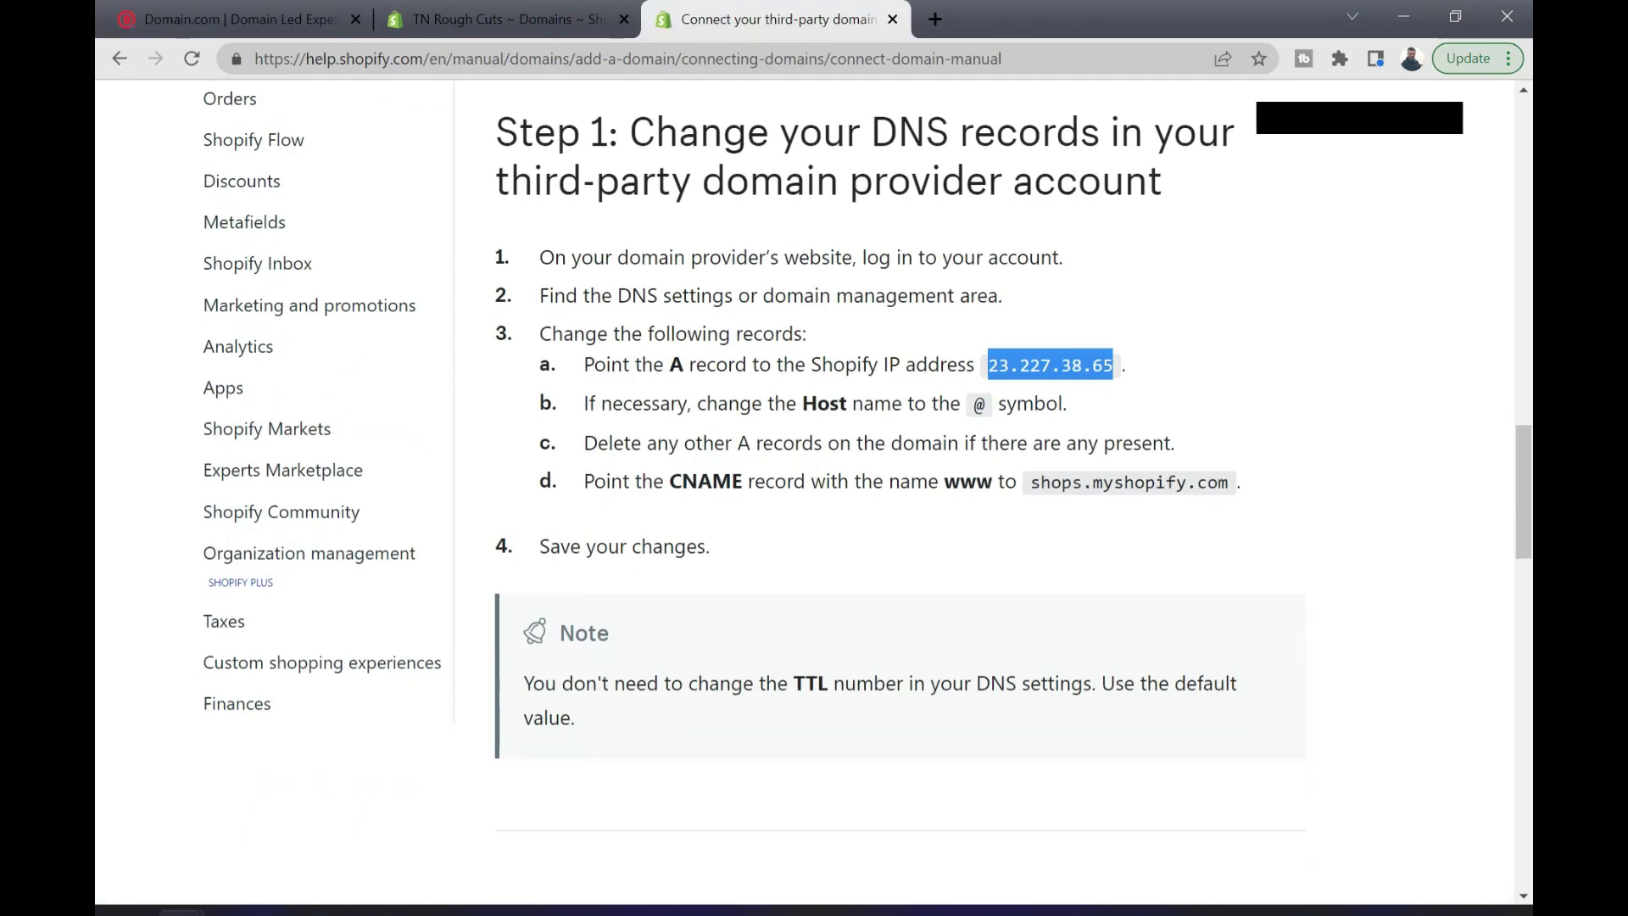
drag(873, 481, 1004, 482)
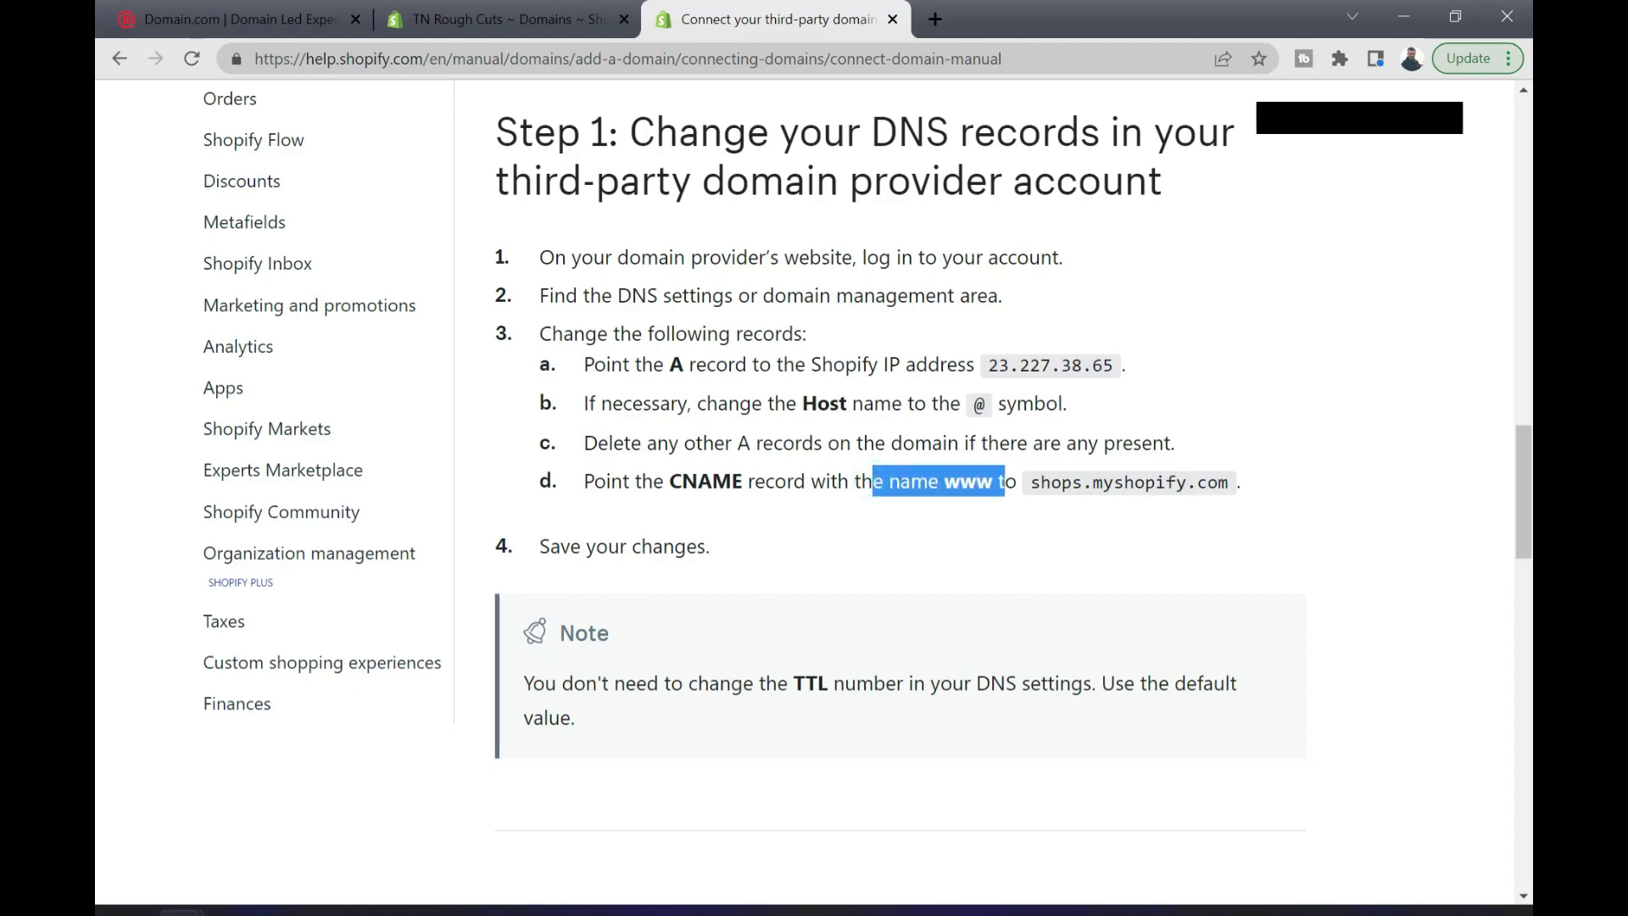
click(1317, 502)
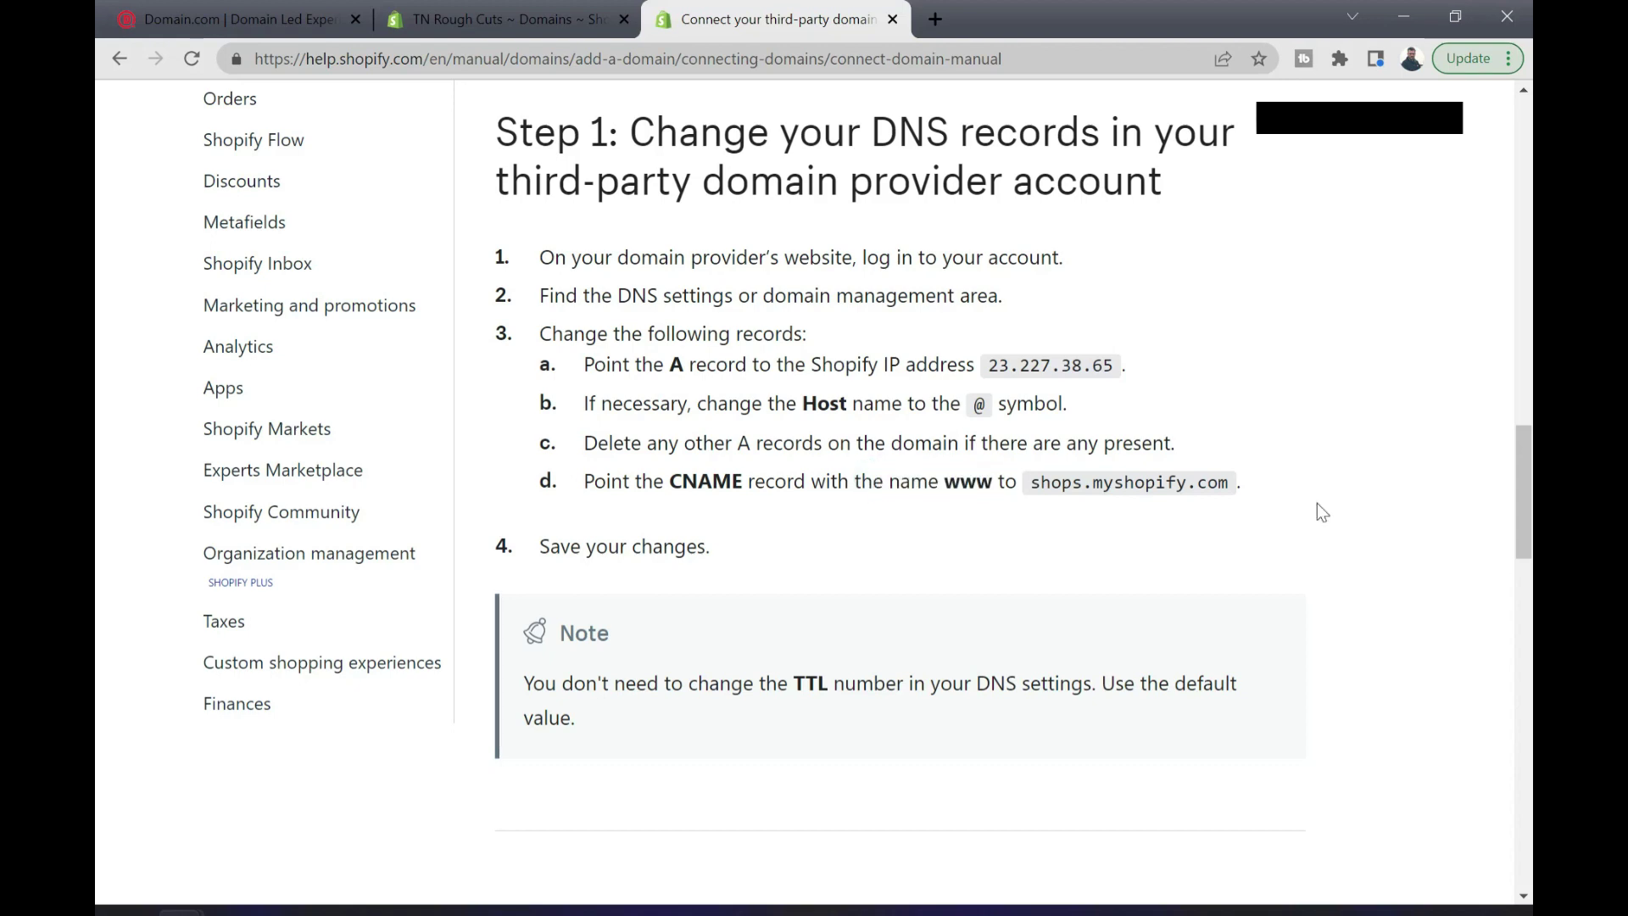
click(246, 19)
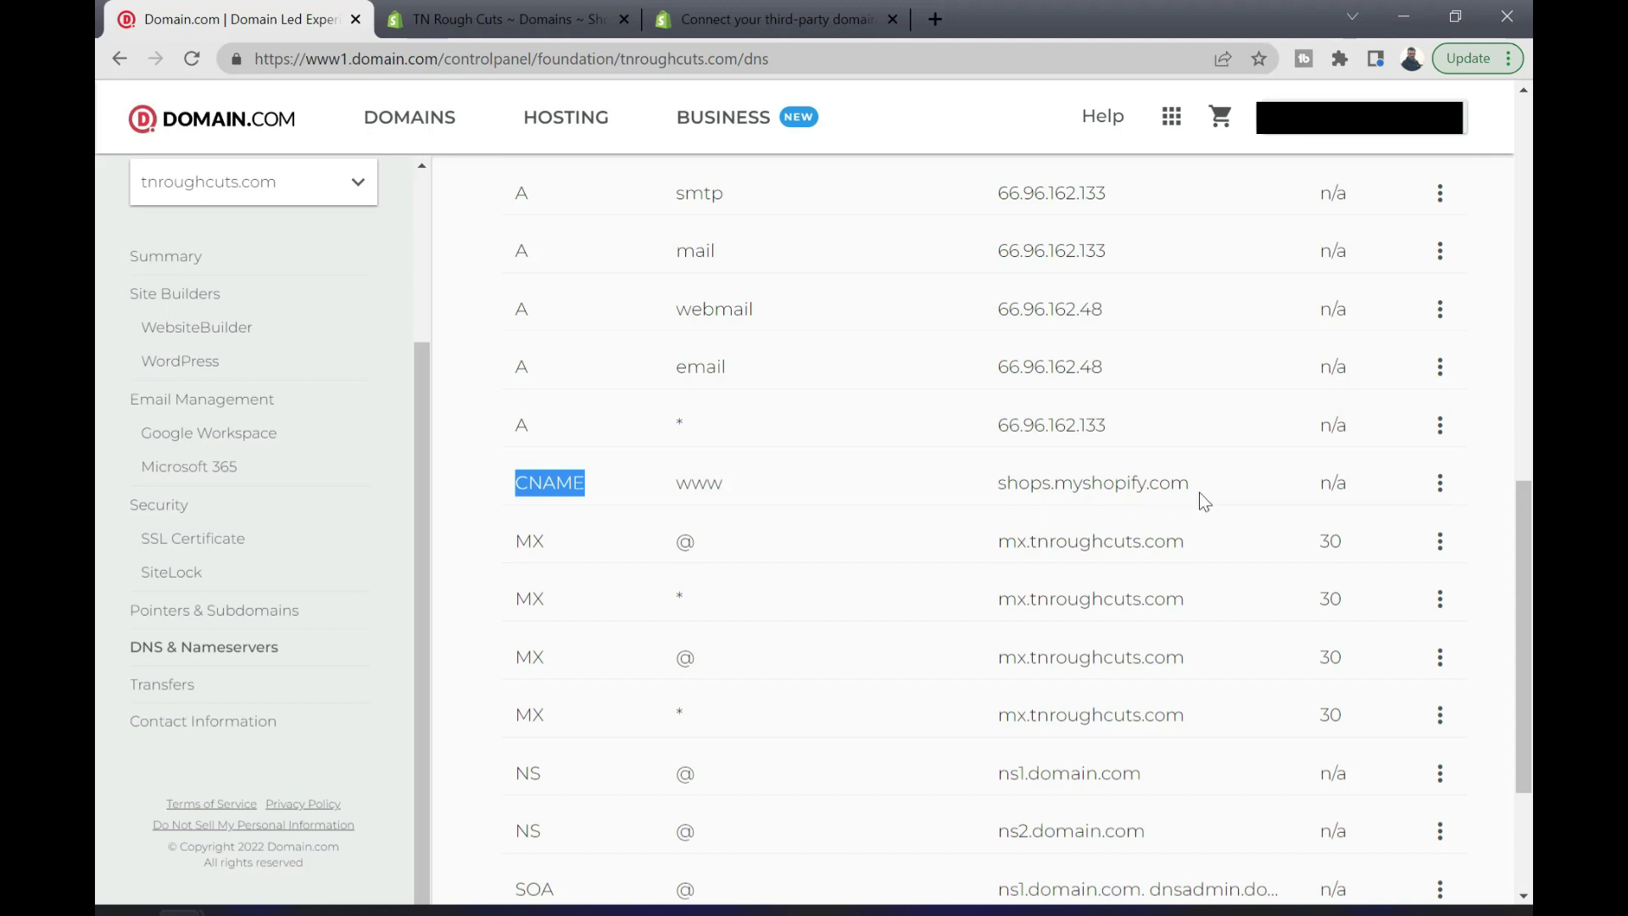
- Recheck the www CNAME to shops.myshopify.com, then view Shopify's Domains settings showing tnroughcuts.com primary
scroll(1198, 492, down, 3)
scroll(1199, 491, up, 8)
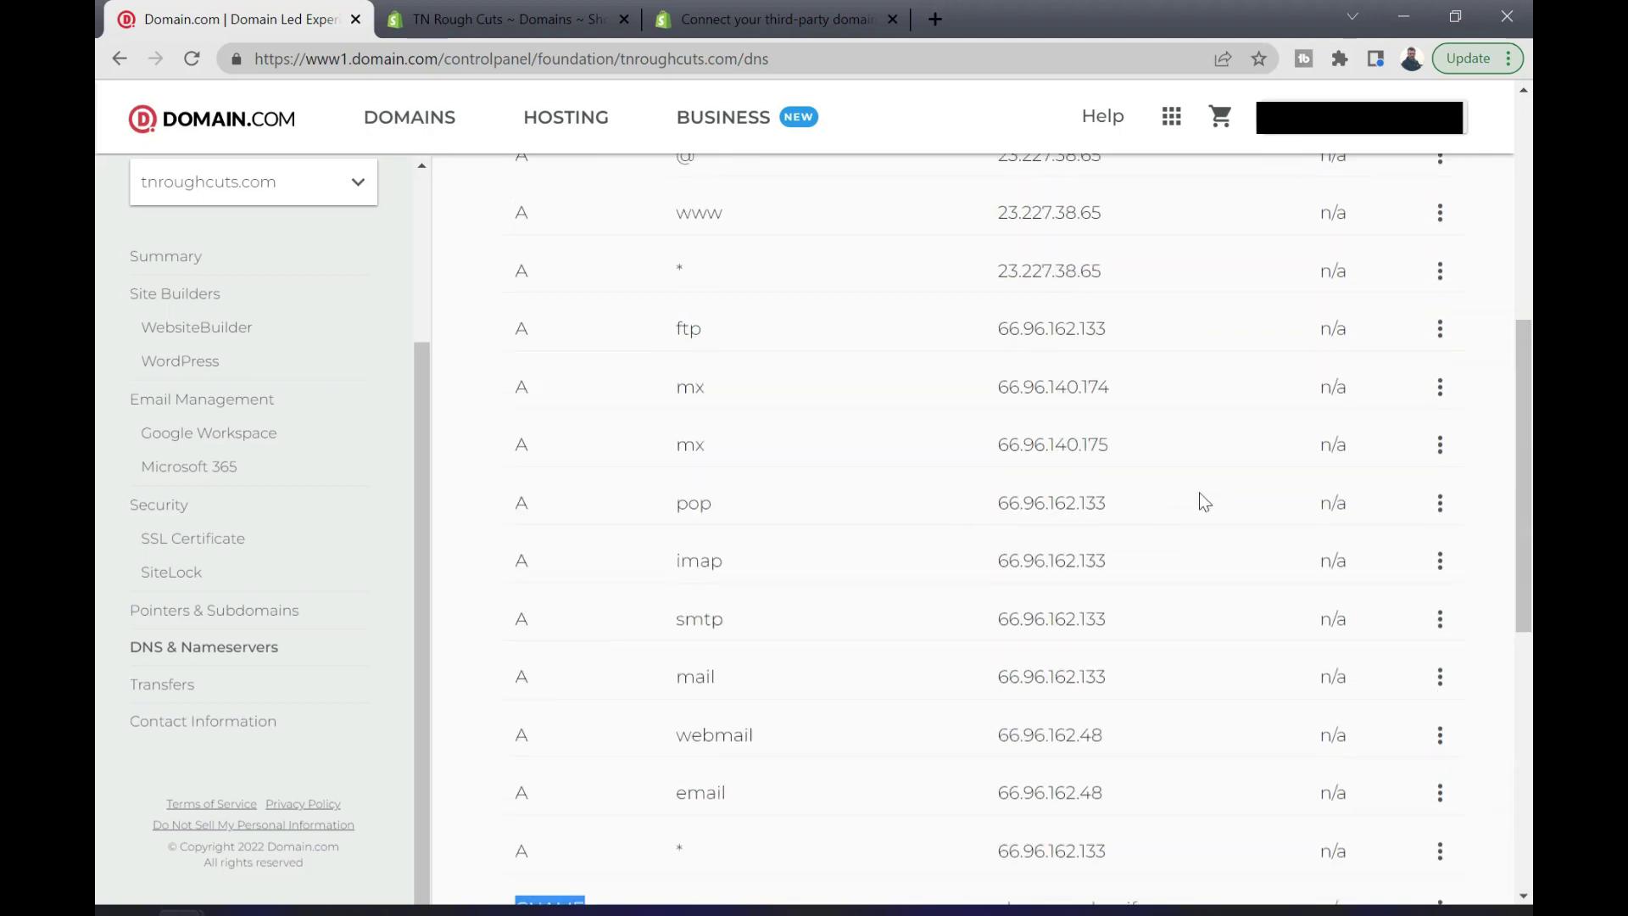
scroll(1199, 494, up, 10)
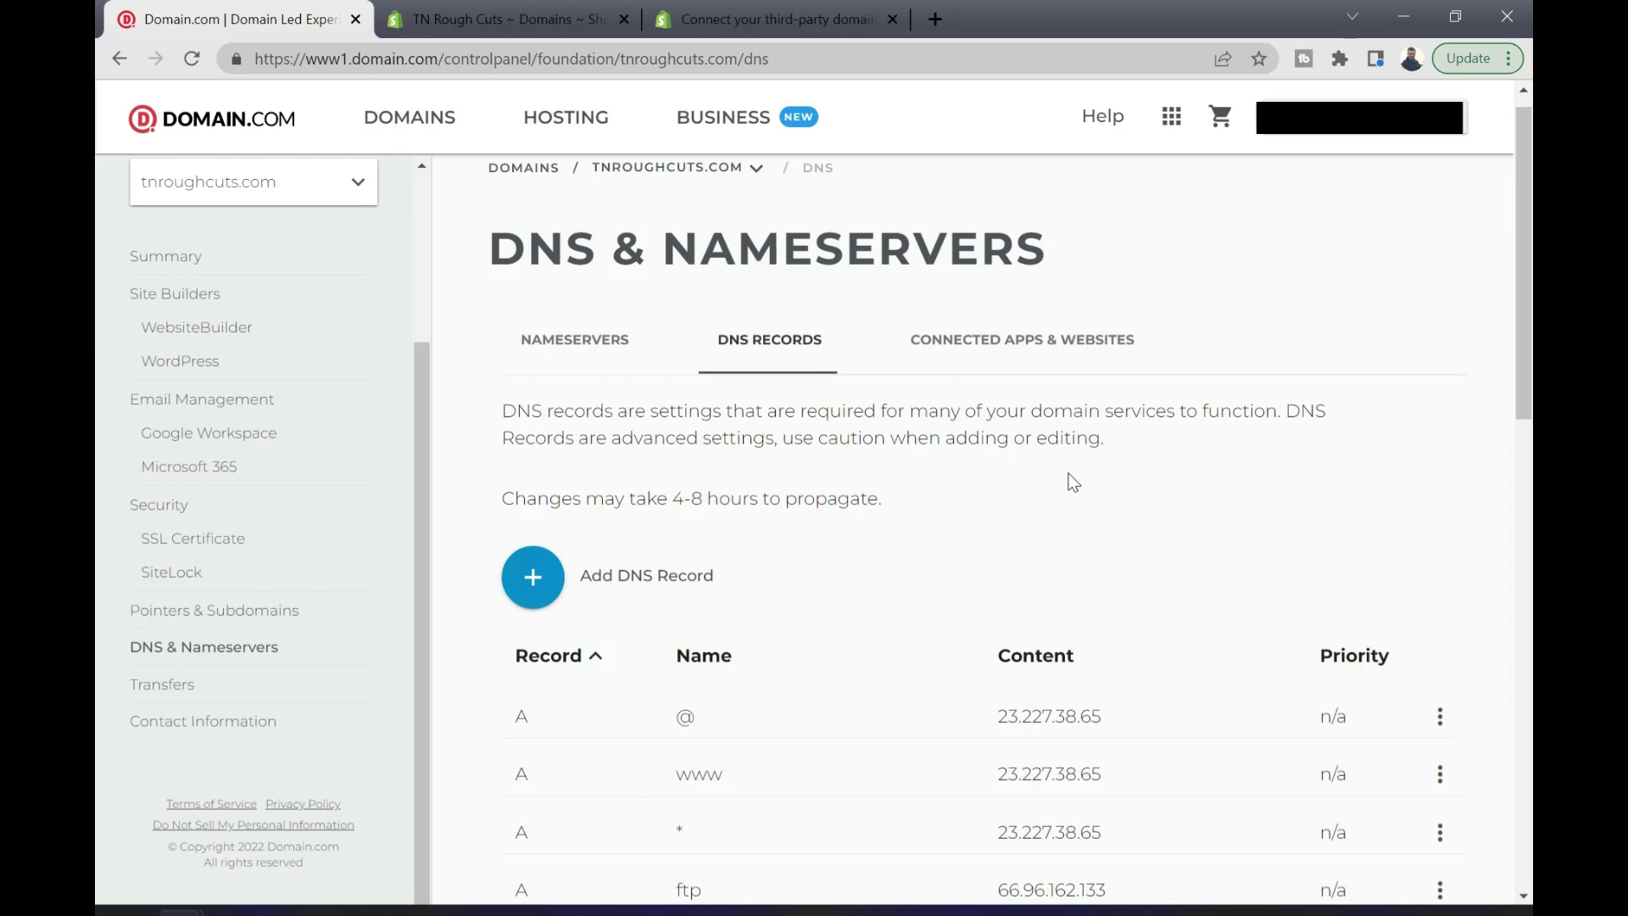
click(519, 19)
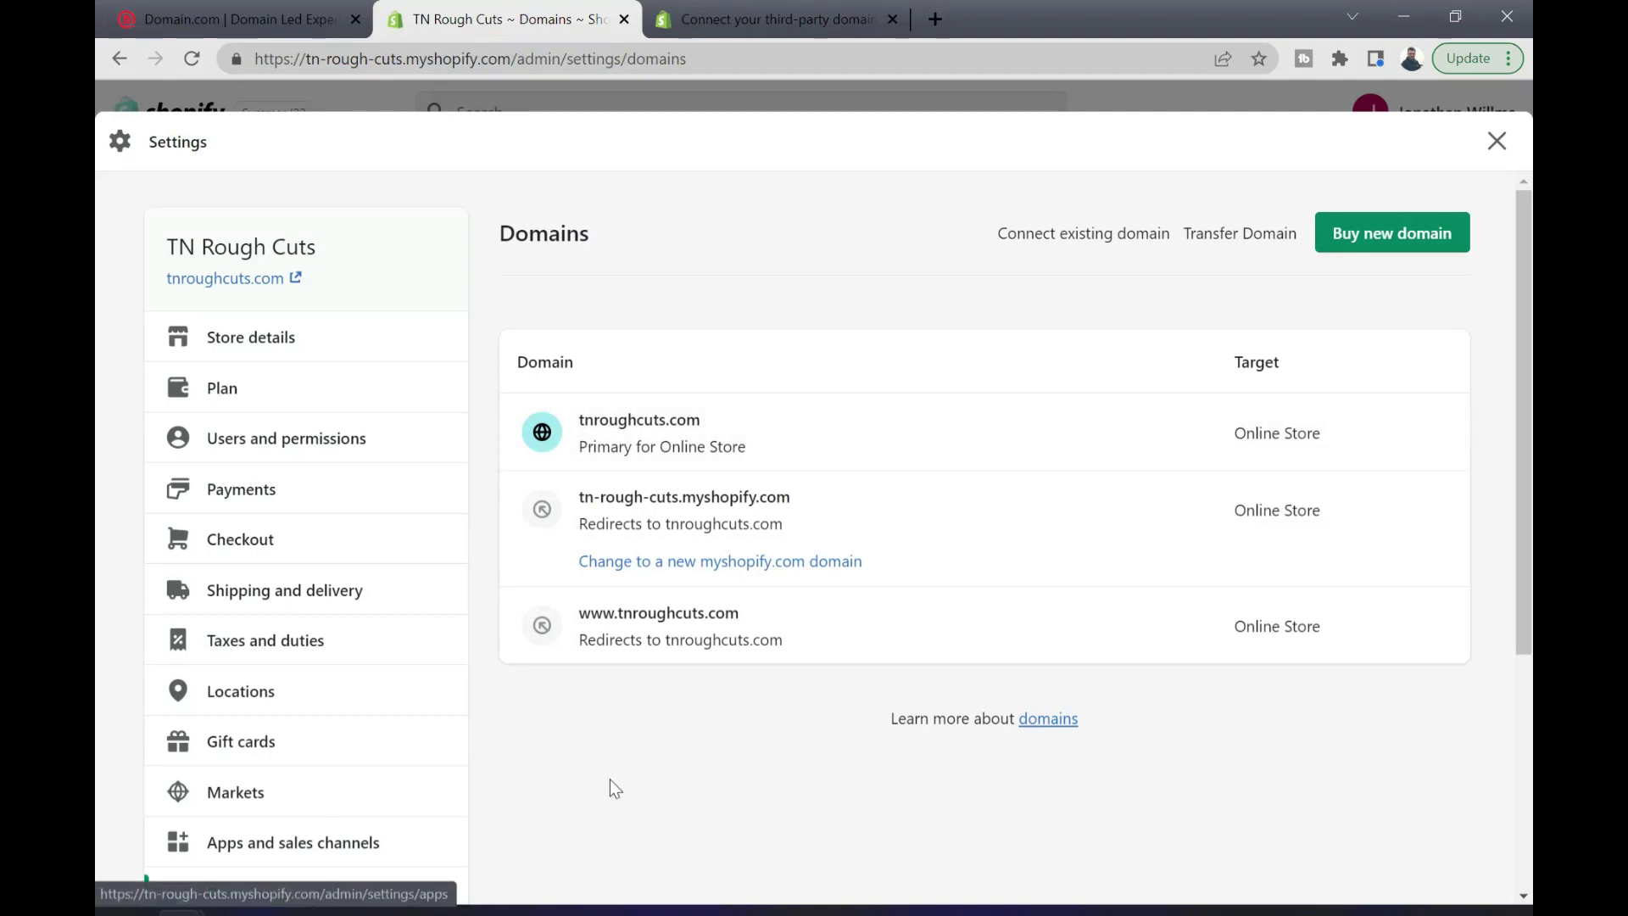
- Try connecting tnroughcuts.com as an existing domain; Shopify reports it already points to the store
scroll(611, 782, down, 3)
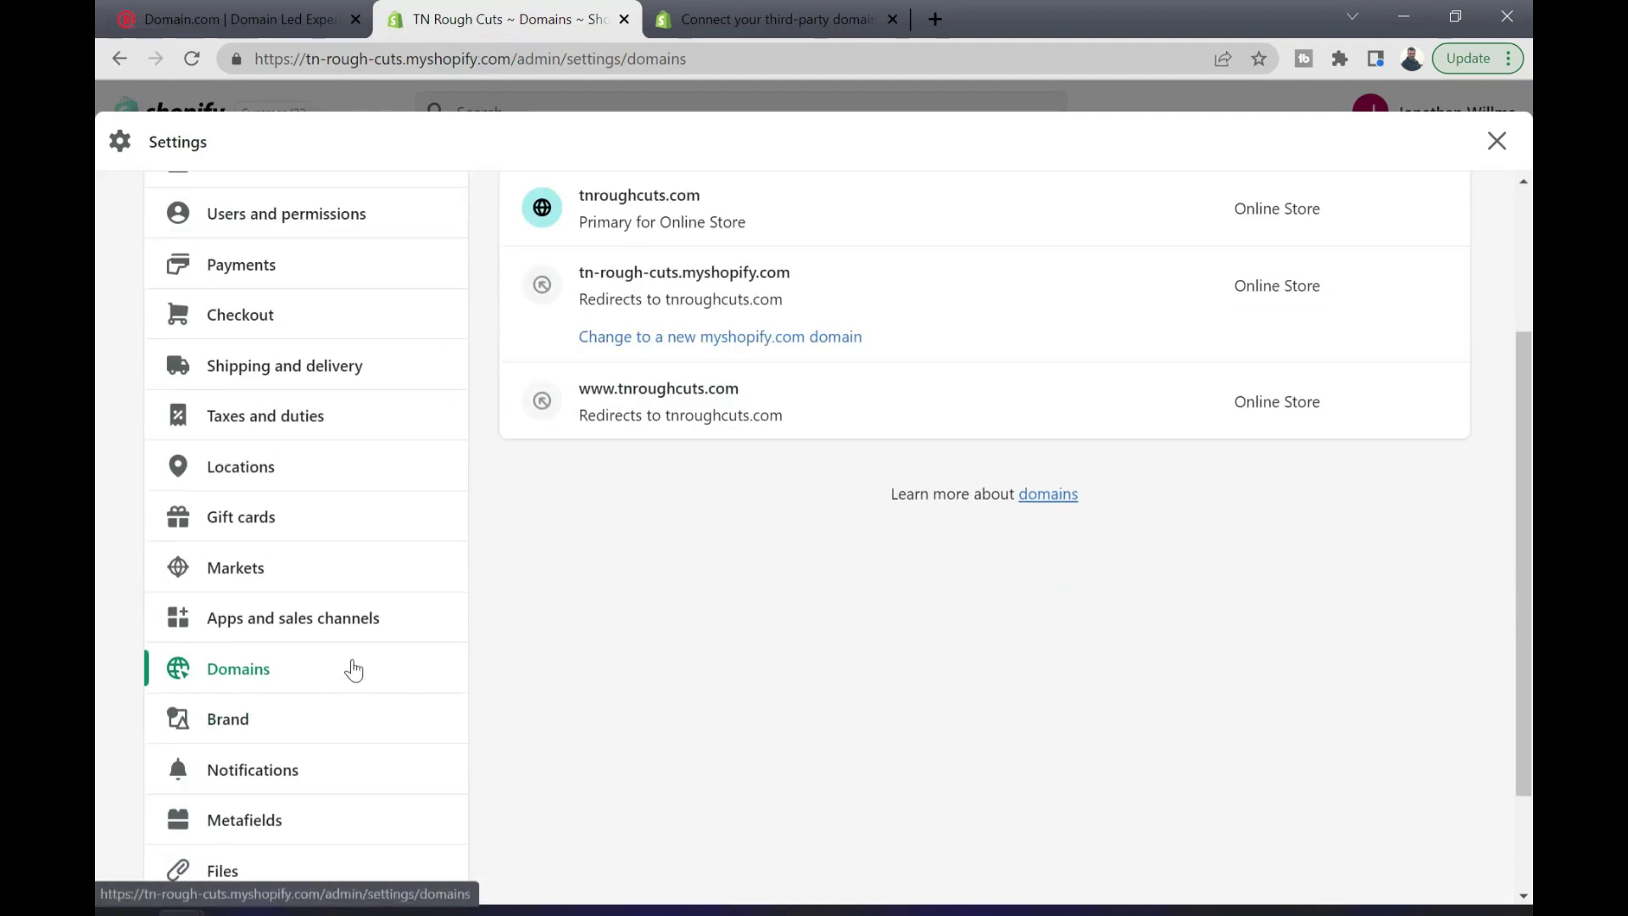
scroll(933, 622, up, 3)
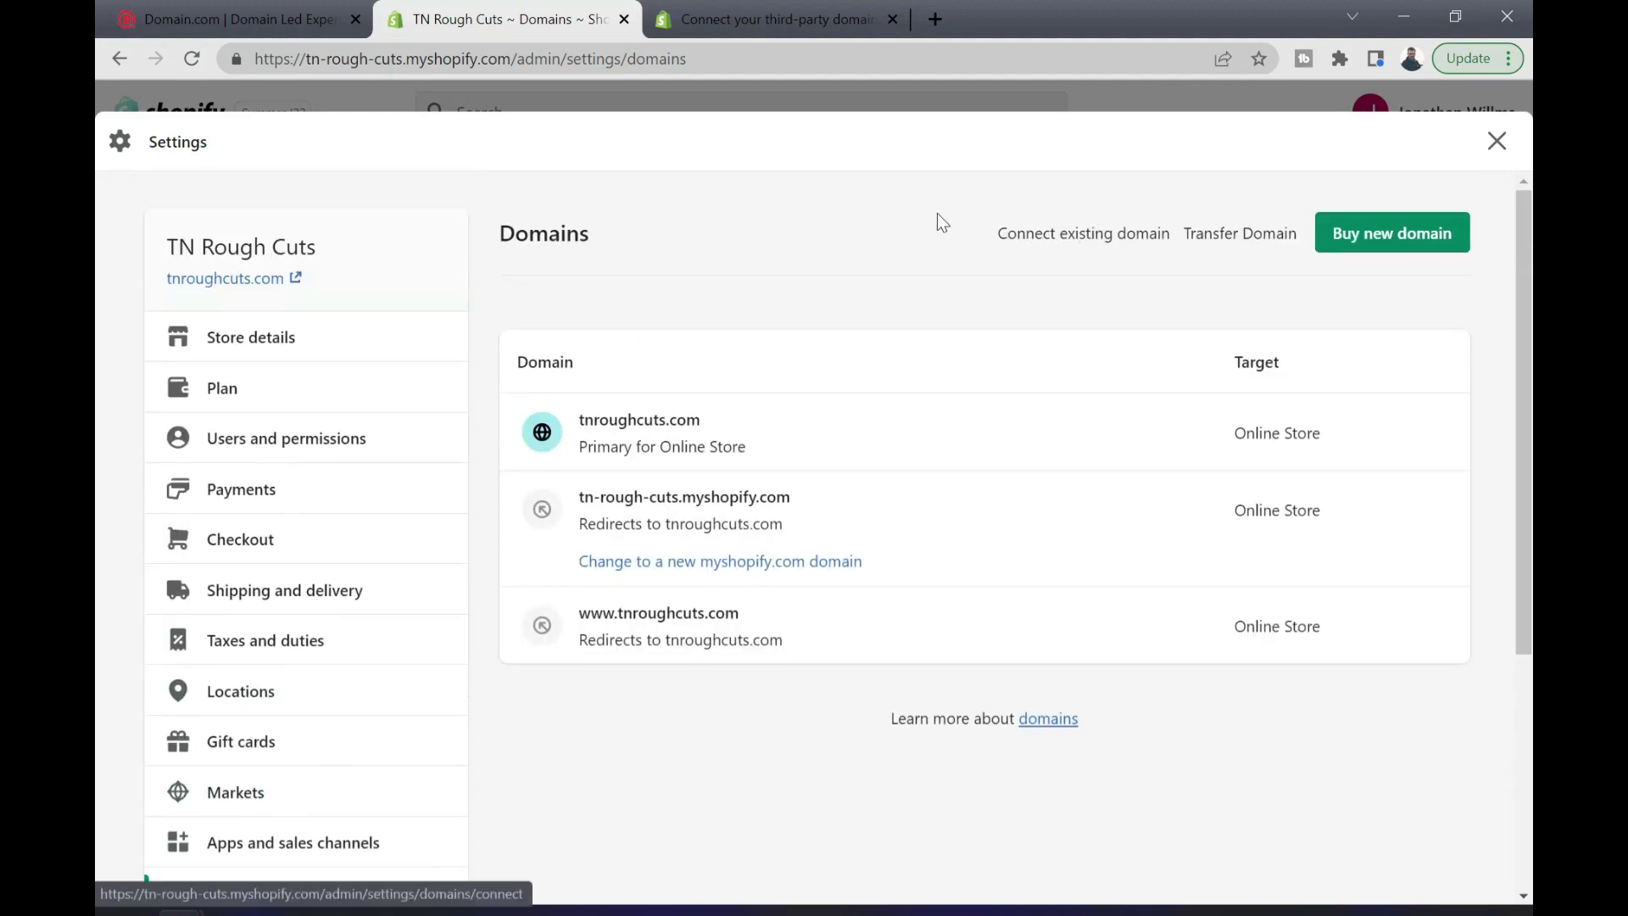
click(953, 225)
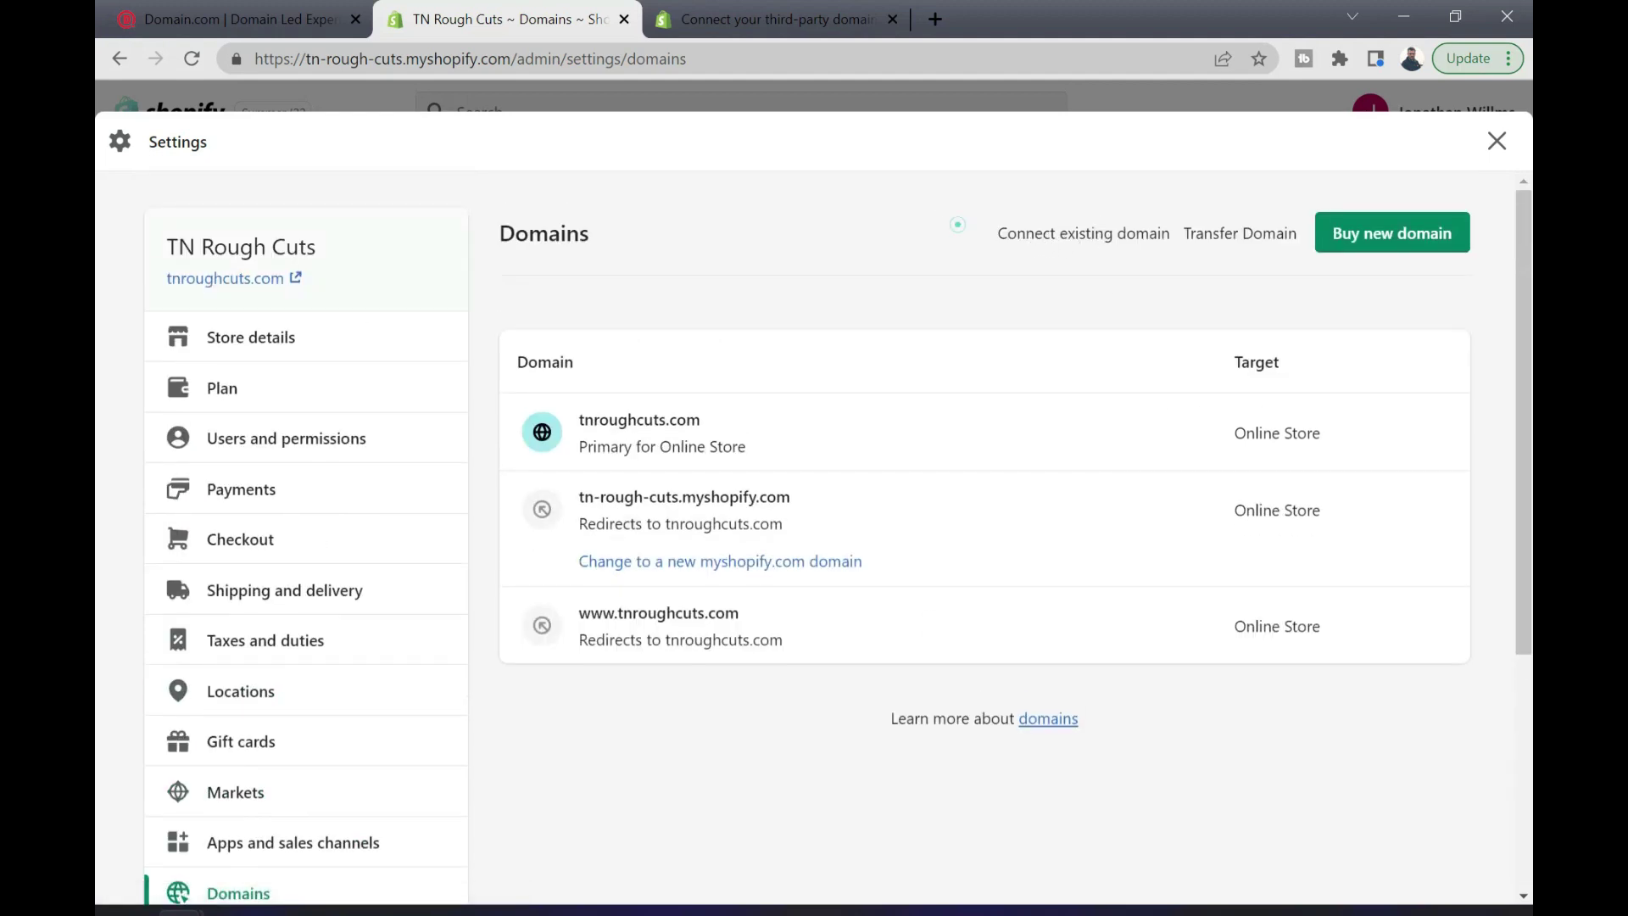
click(1141, 241)
text(tn)
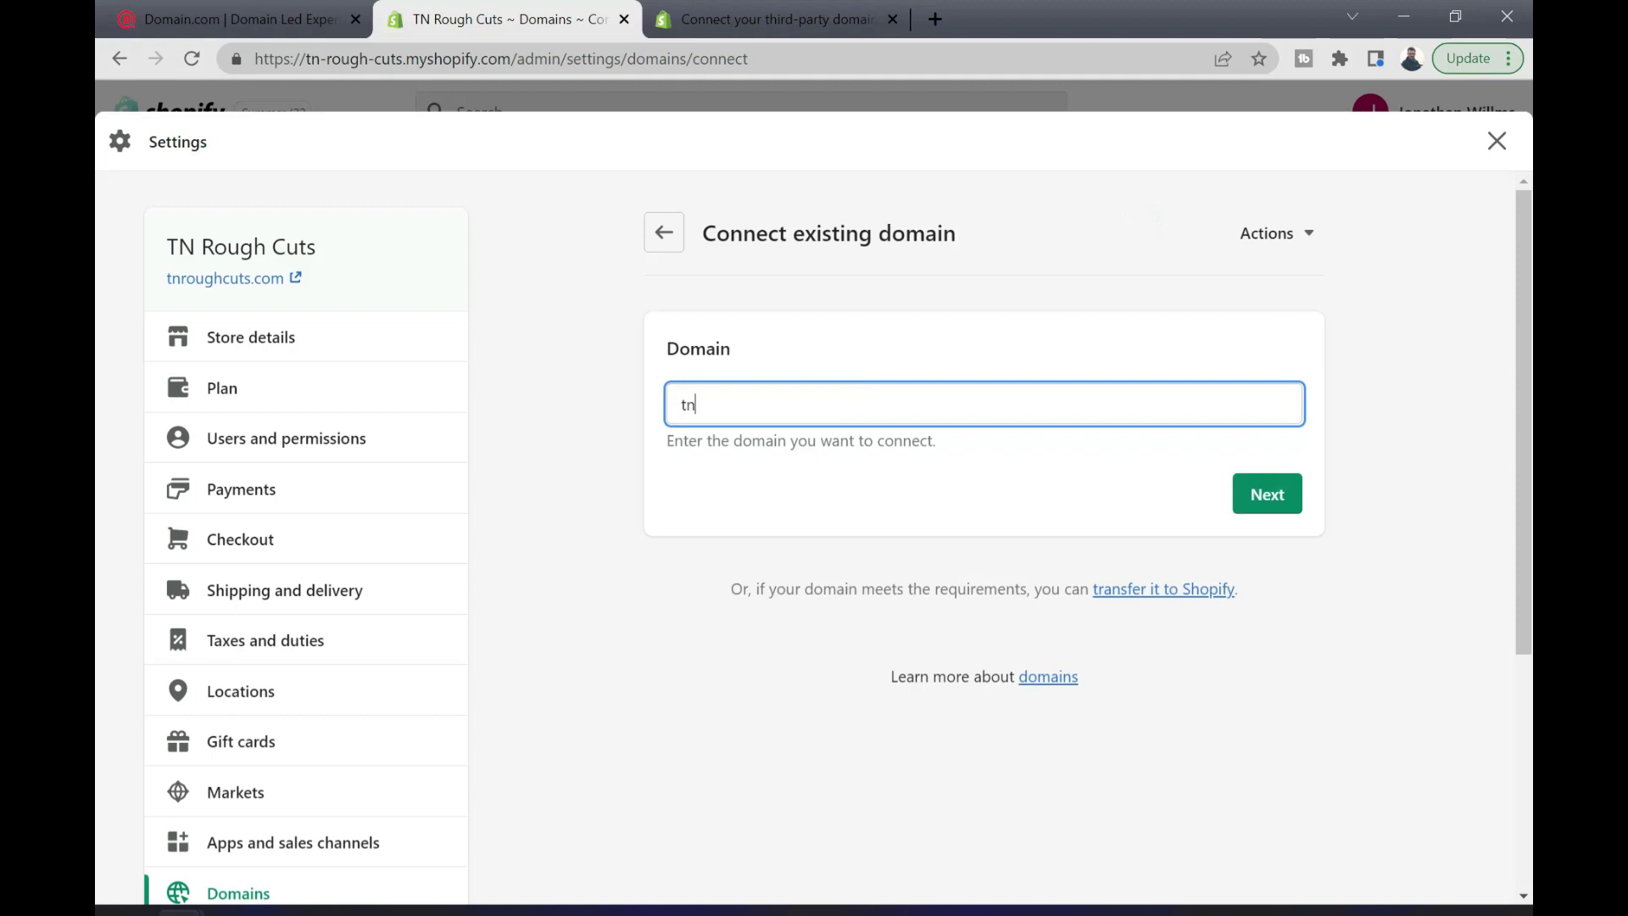
text(roughcuts.com)
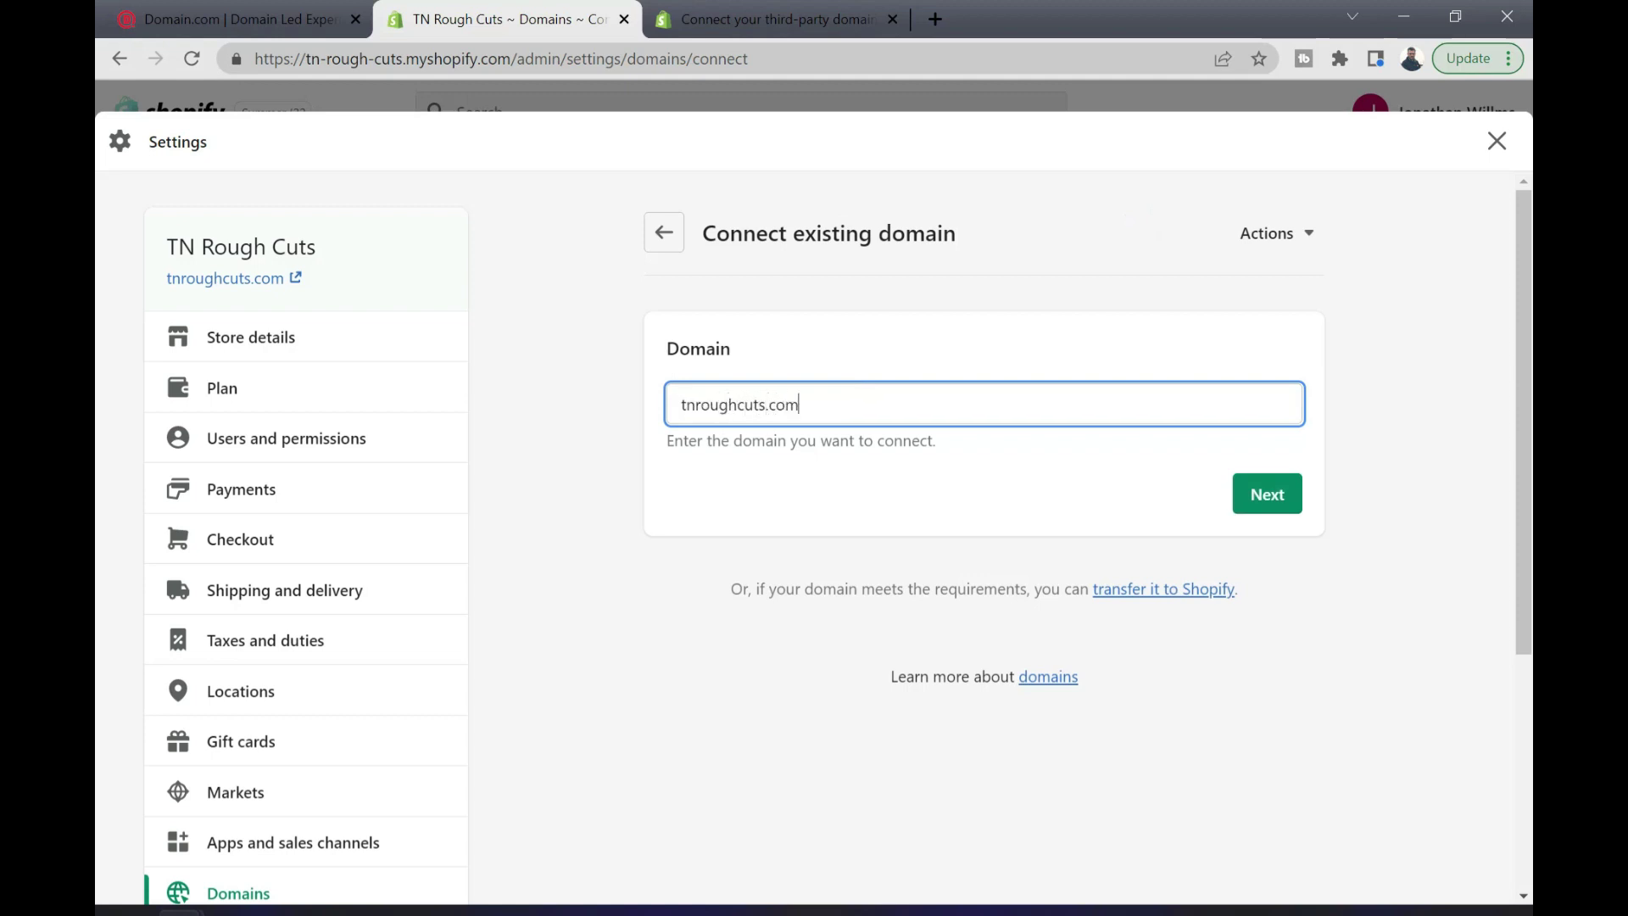
click(1263, 515)
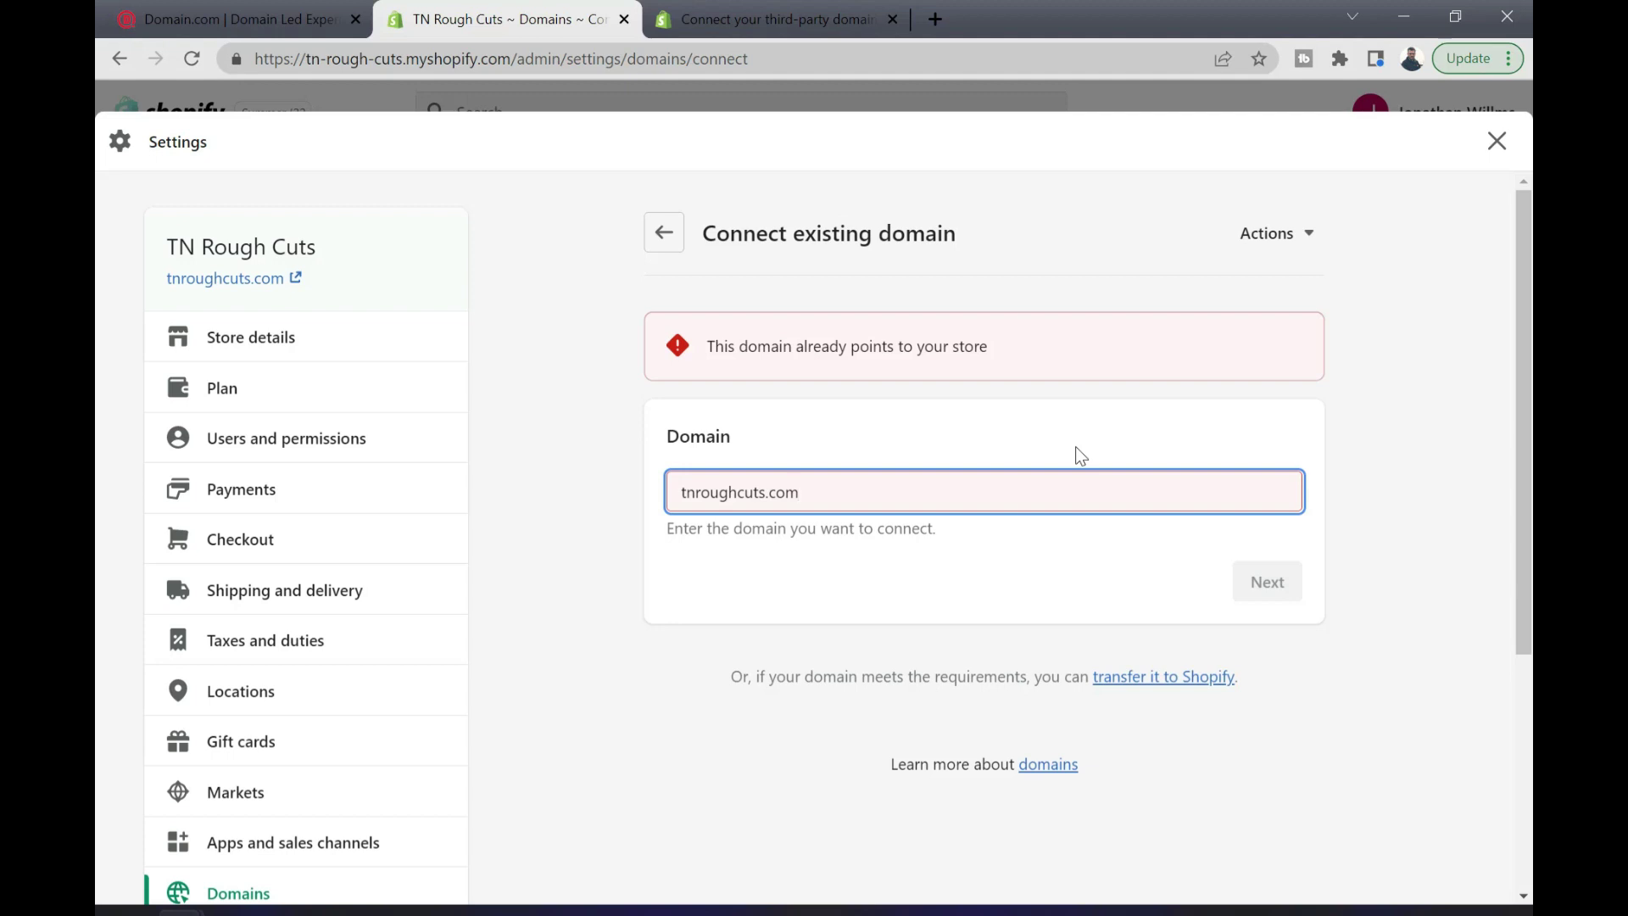
click(664, 234)
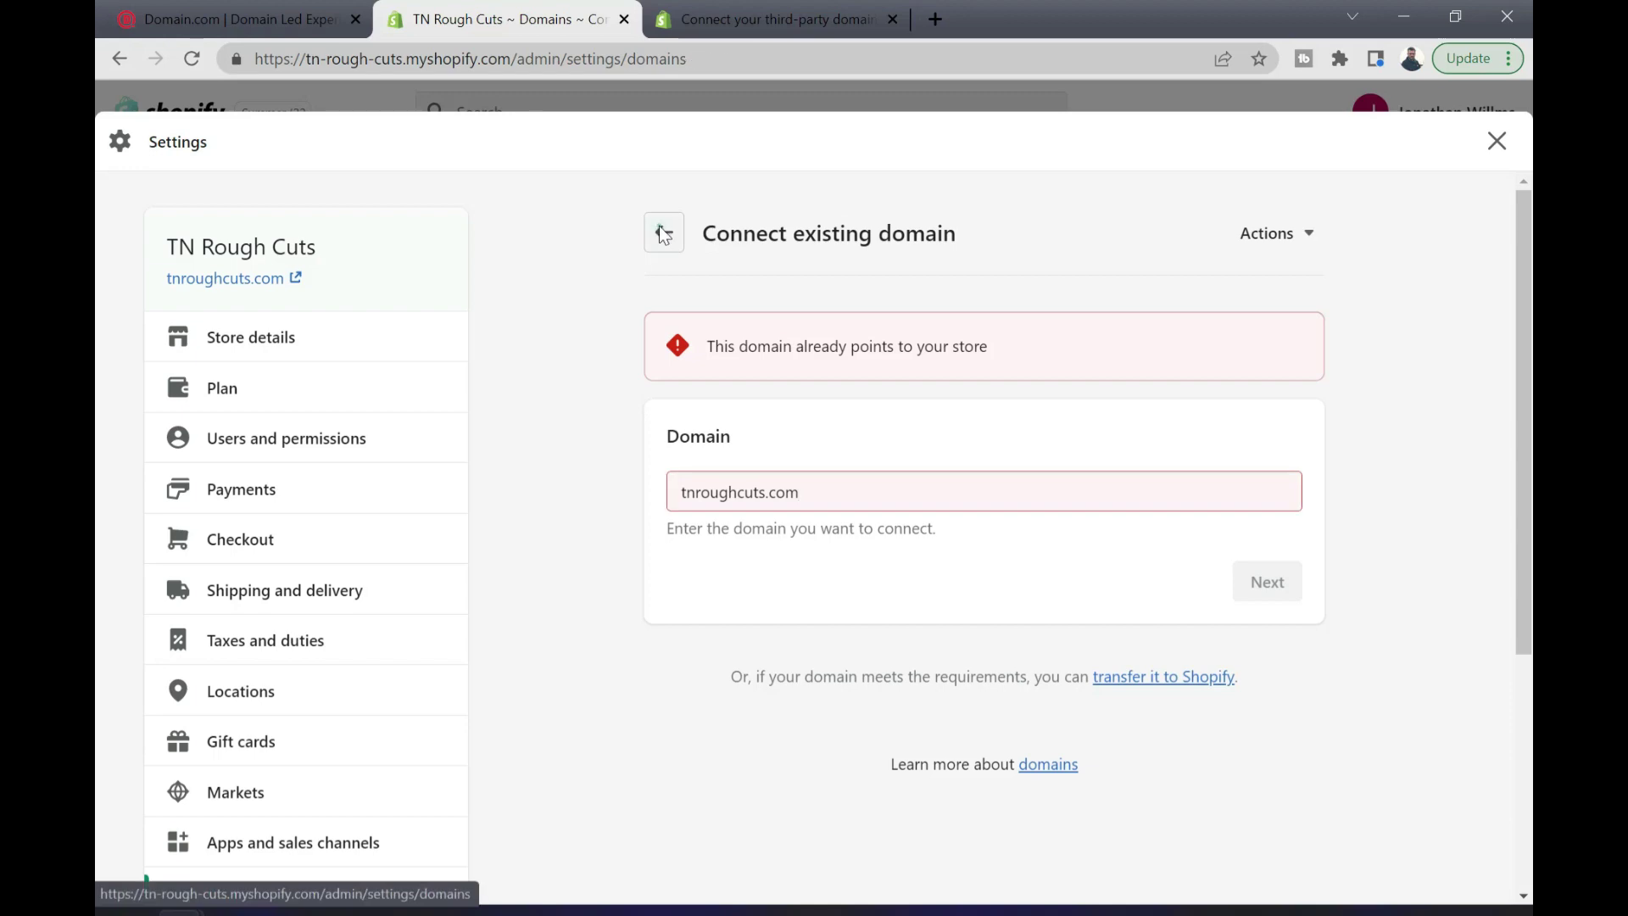
right_click(254, 281)
- Open tnroughcuts.com in a new tab and confirm the TN Rough Cuts storefront loads live
click(279, 305)
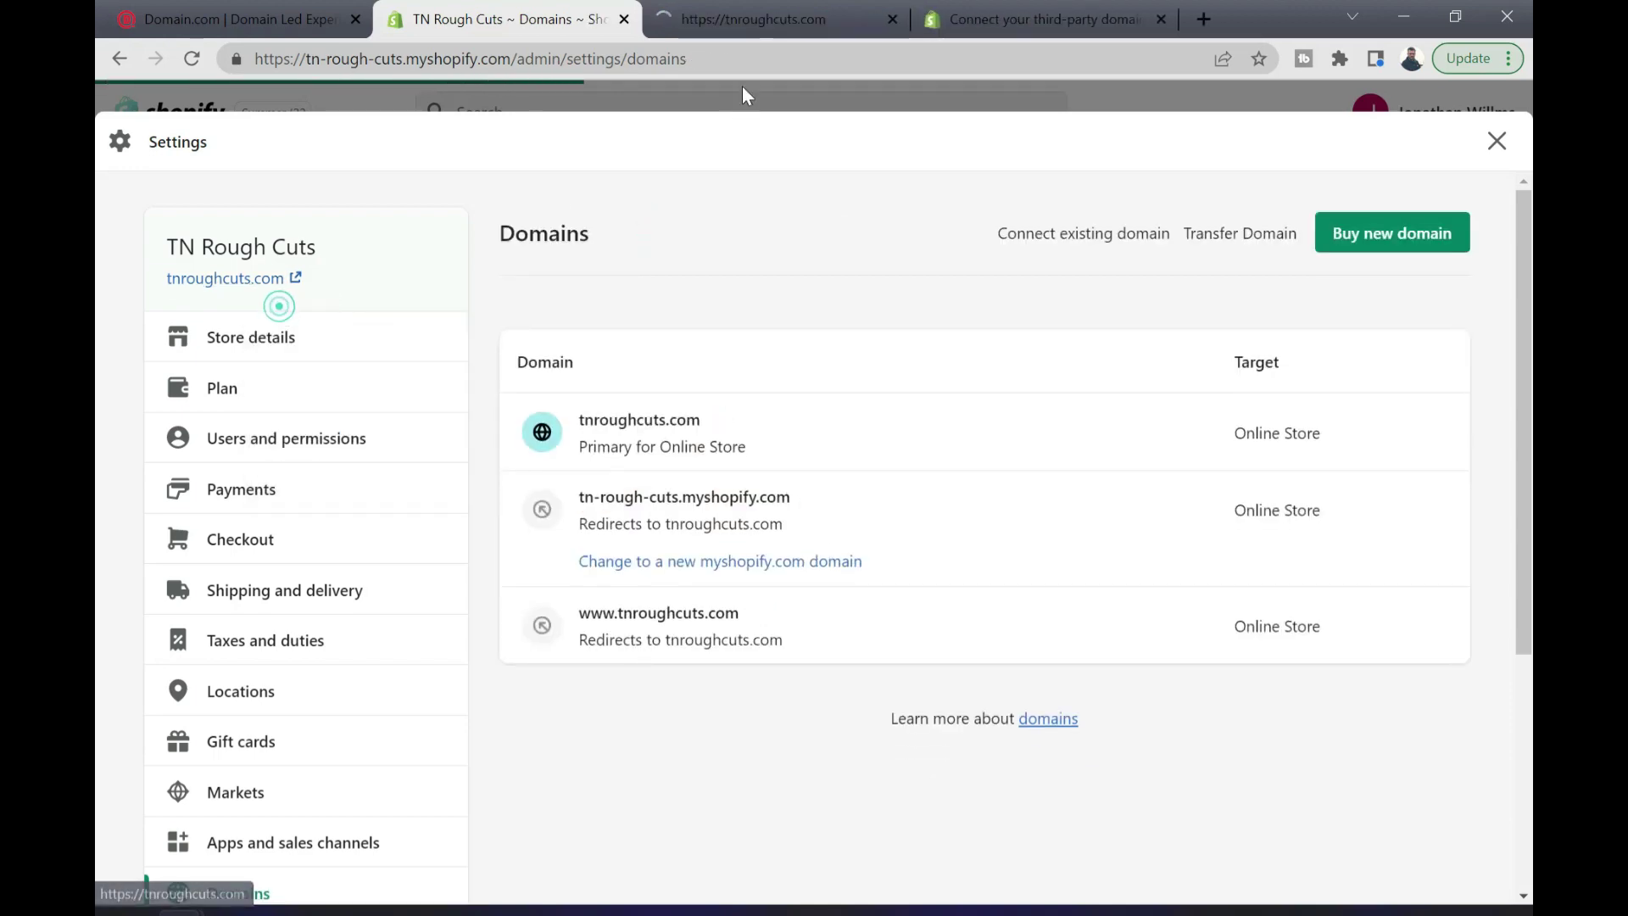
click(738, 26)
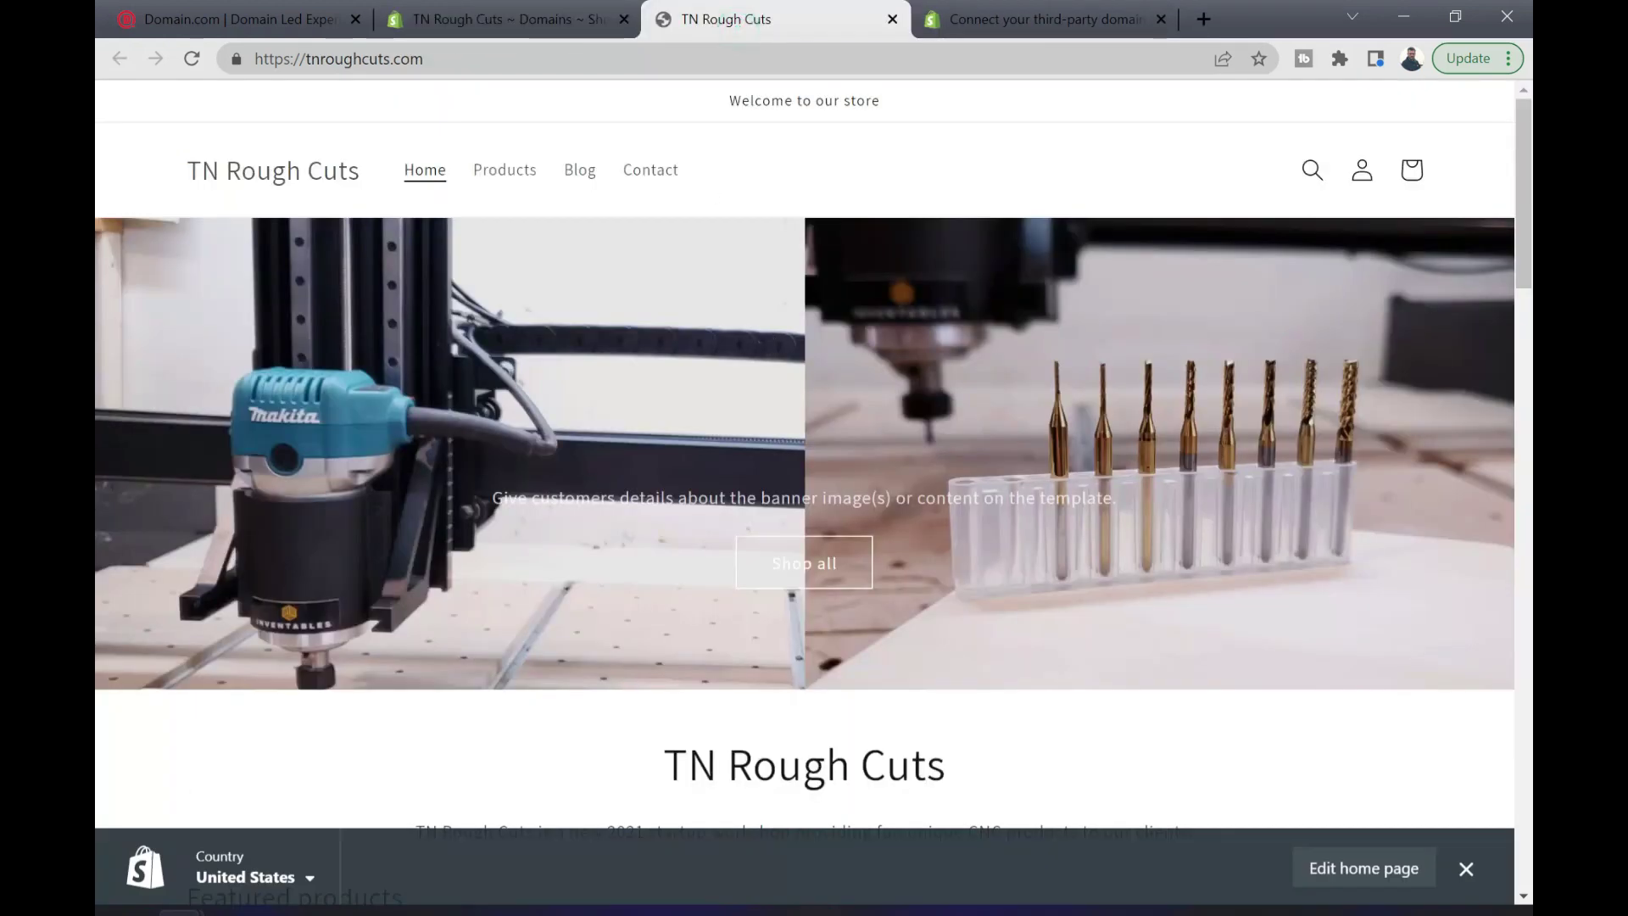
scroll(648, 562, down, 5)
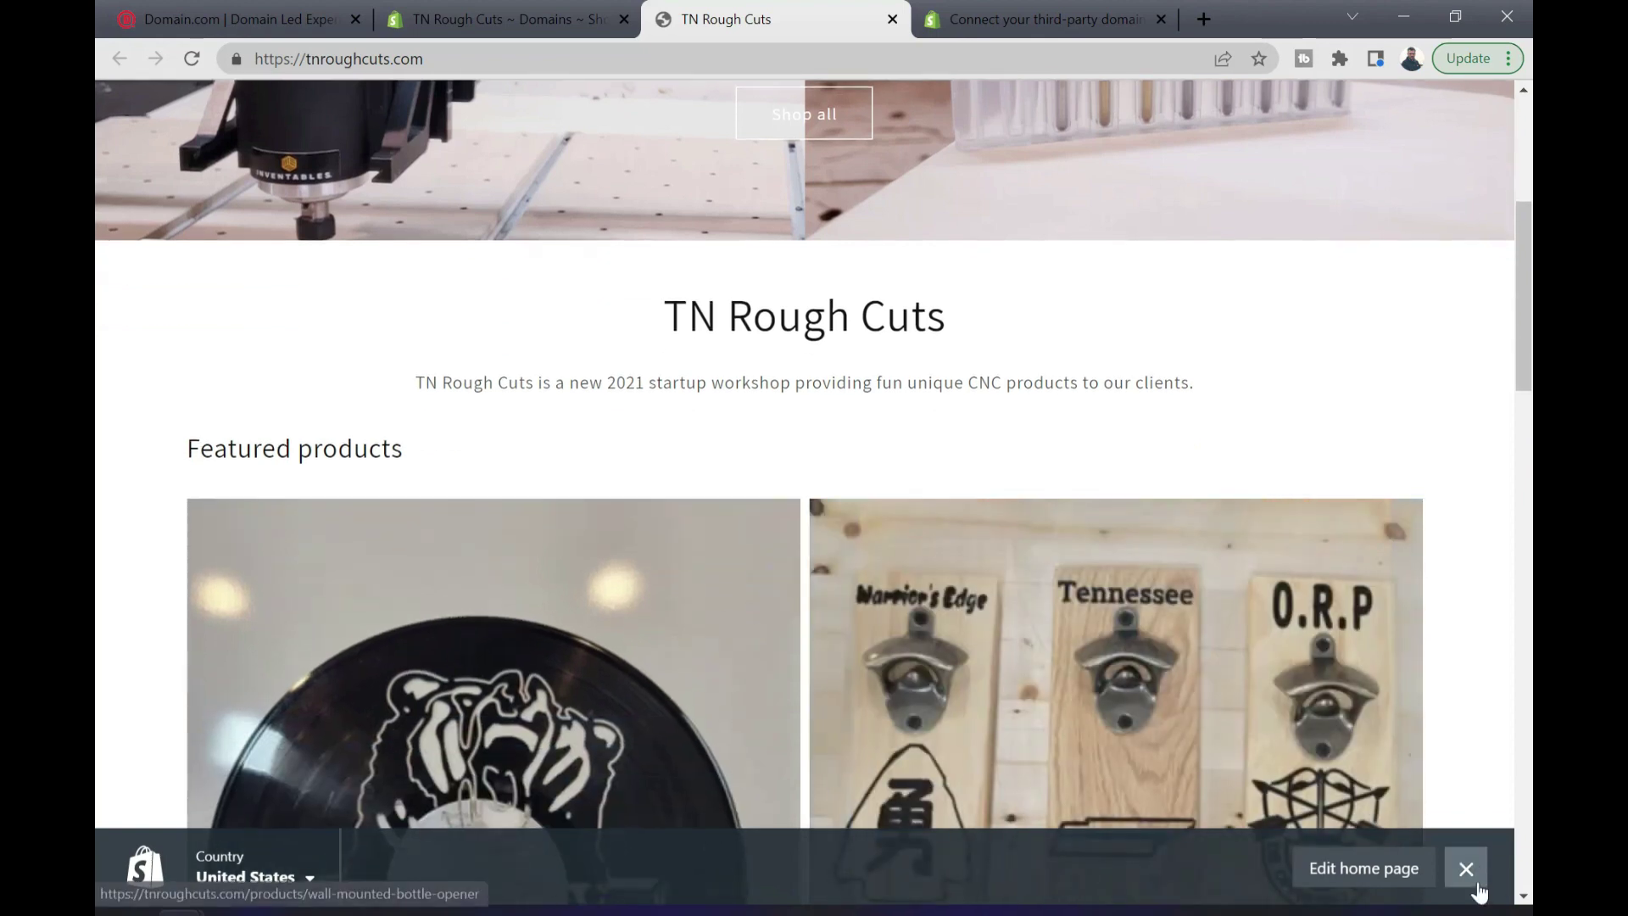
click(1472, 865)
mouse_move(320, 58)
mouse_down()
mouse_move(453, 64)
mouse_move(313, 62)
mouse_up()
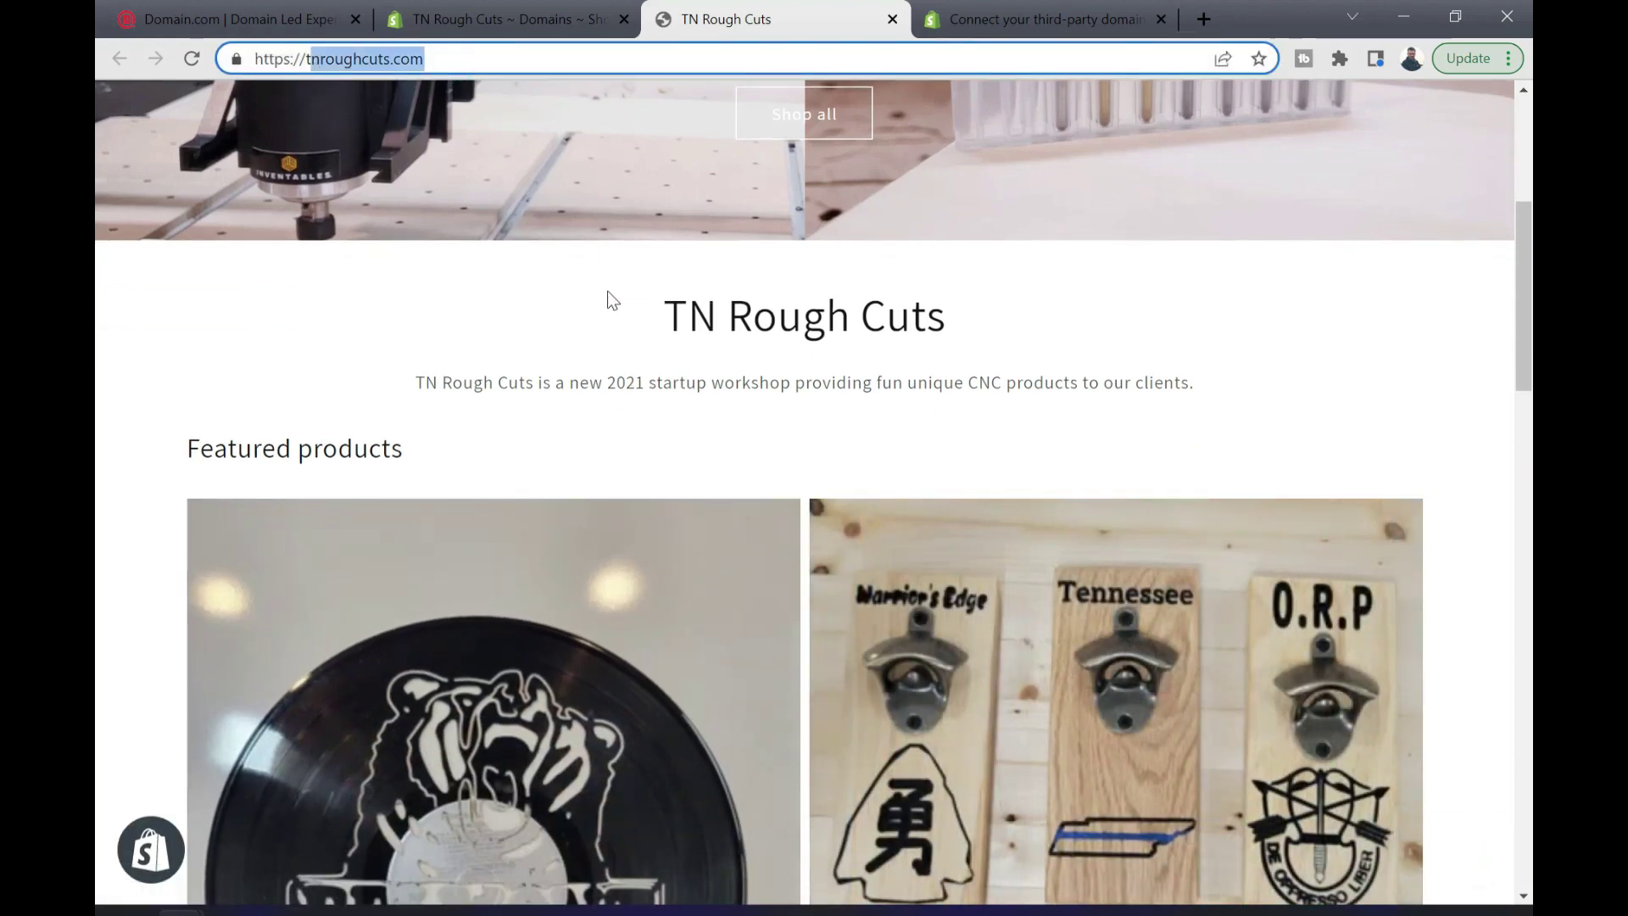
scroll(612, 301, up, 5)
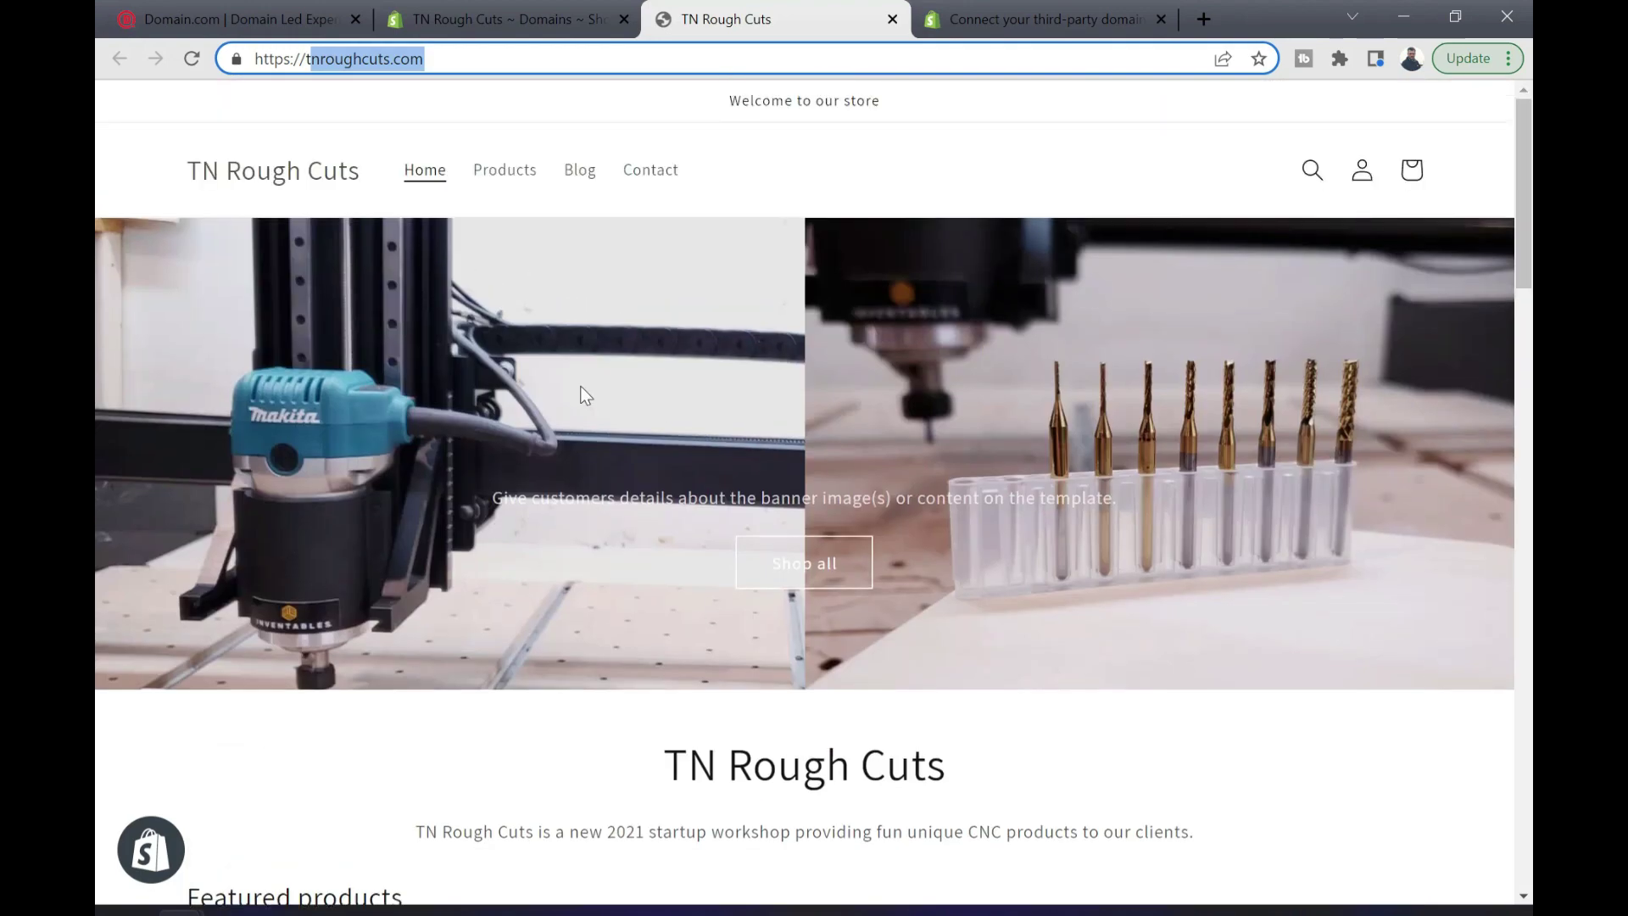
click(263, 12)
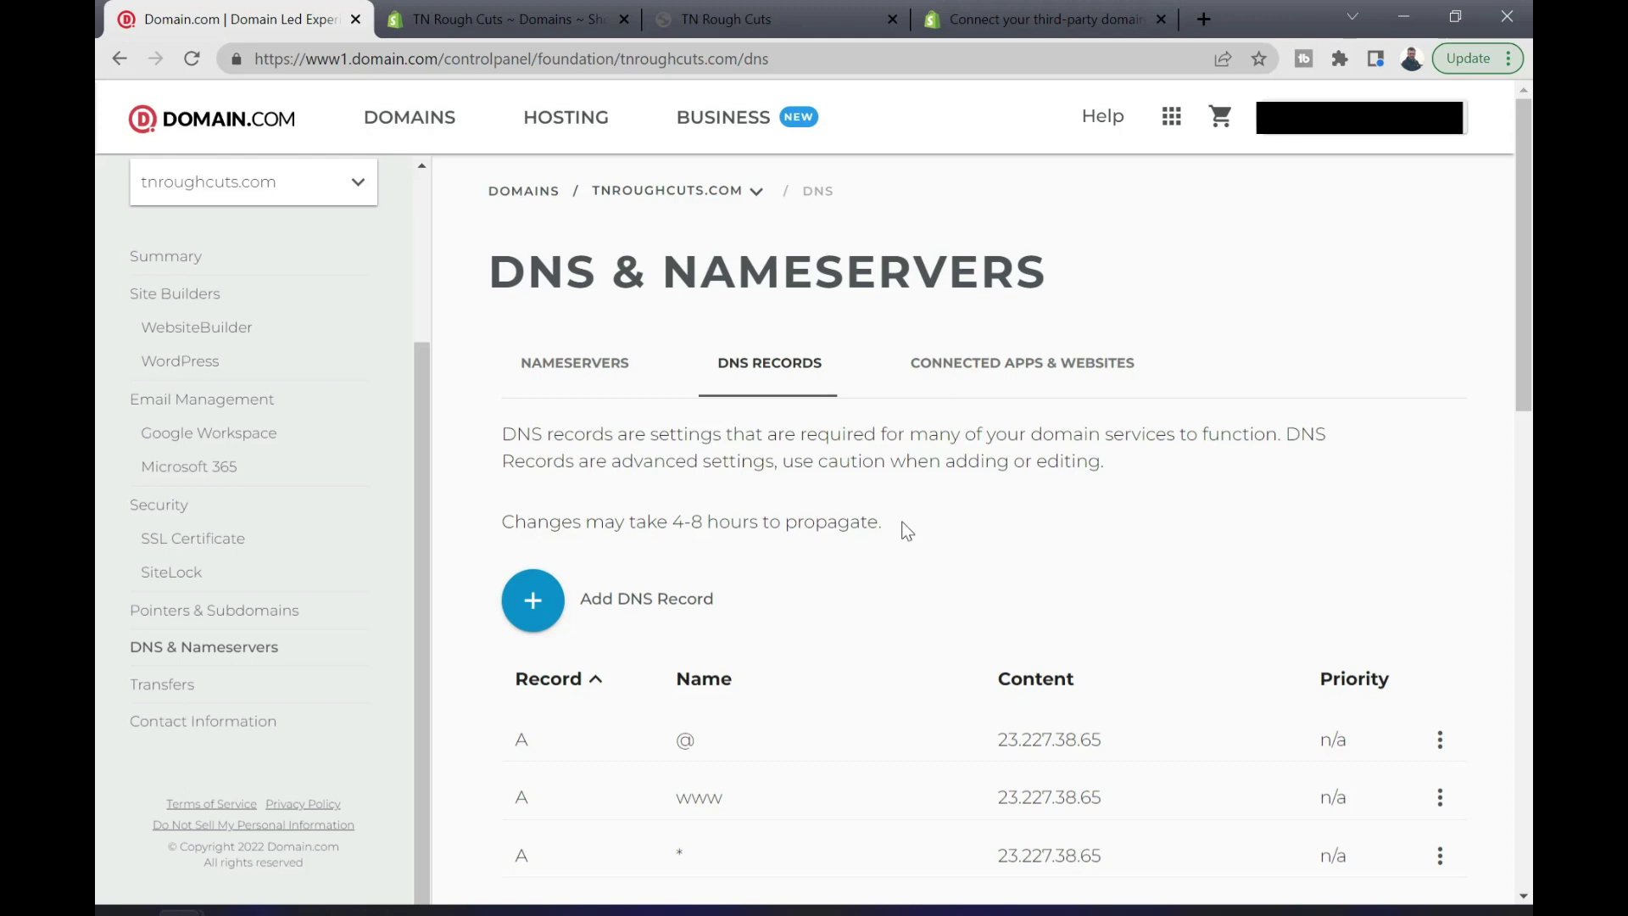
- Recheck the Domain.com DNS records, then move to the help article's Step 2: Connect your domain to Shopify
scroll(906, 530, down, 3)
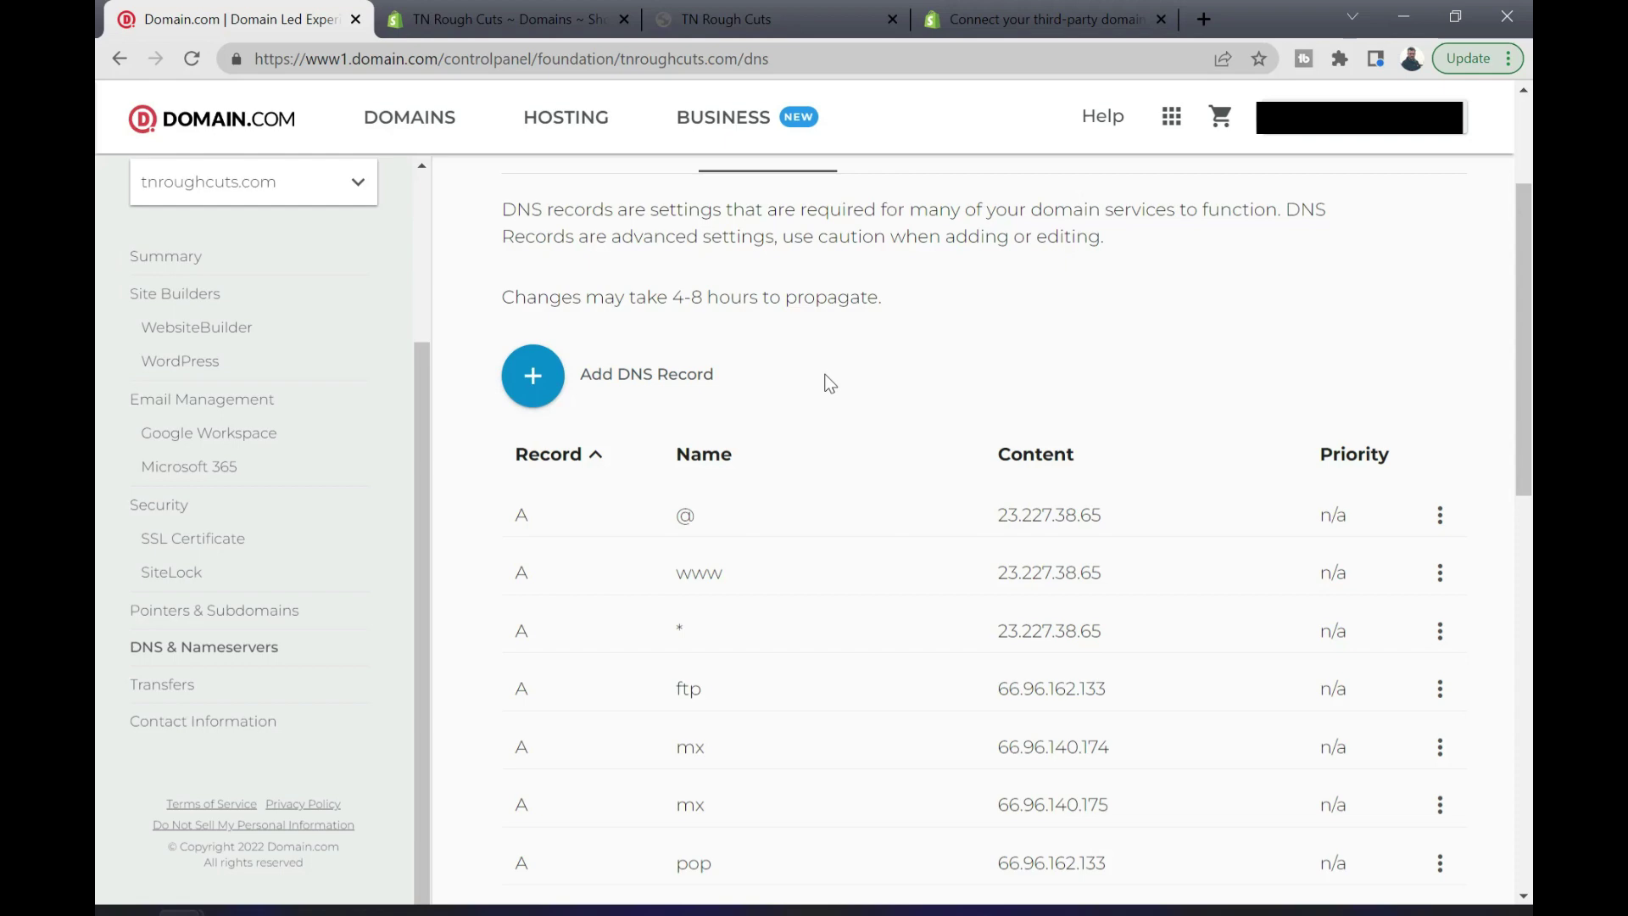
click(494, 11)
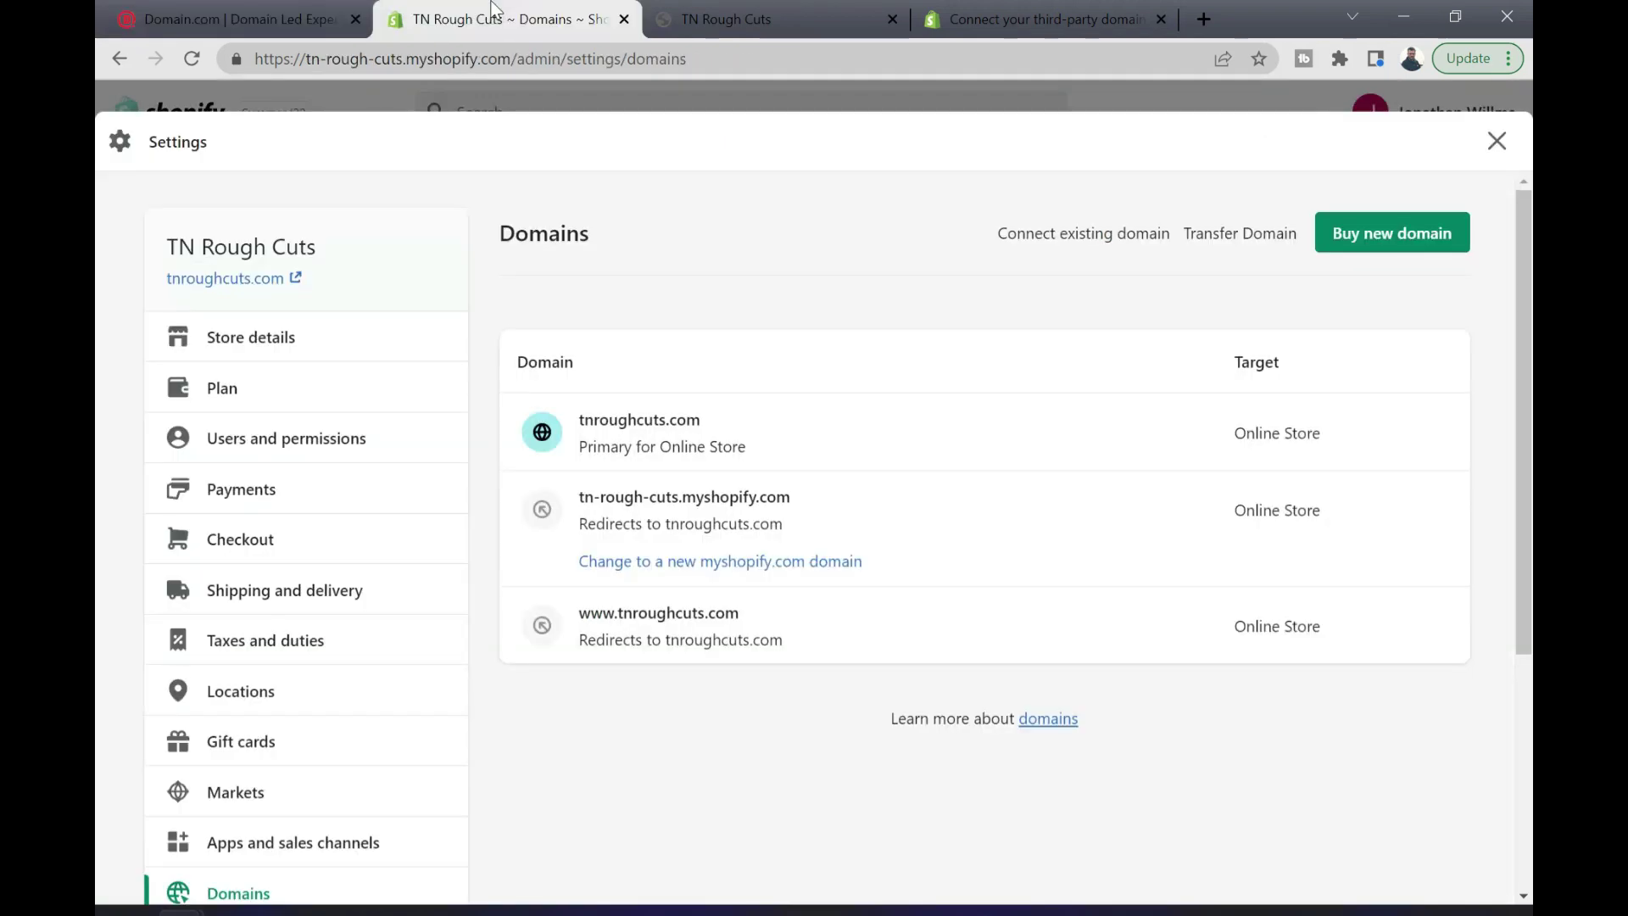
click(1012, 7)
scroll(936, 383, down, 7)
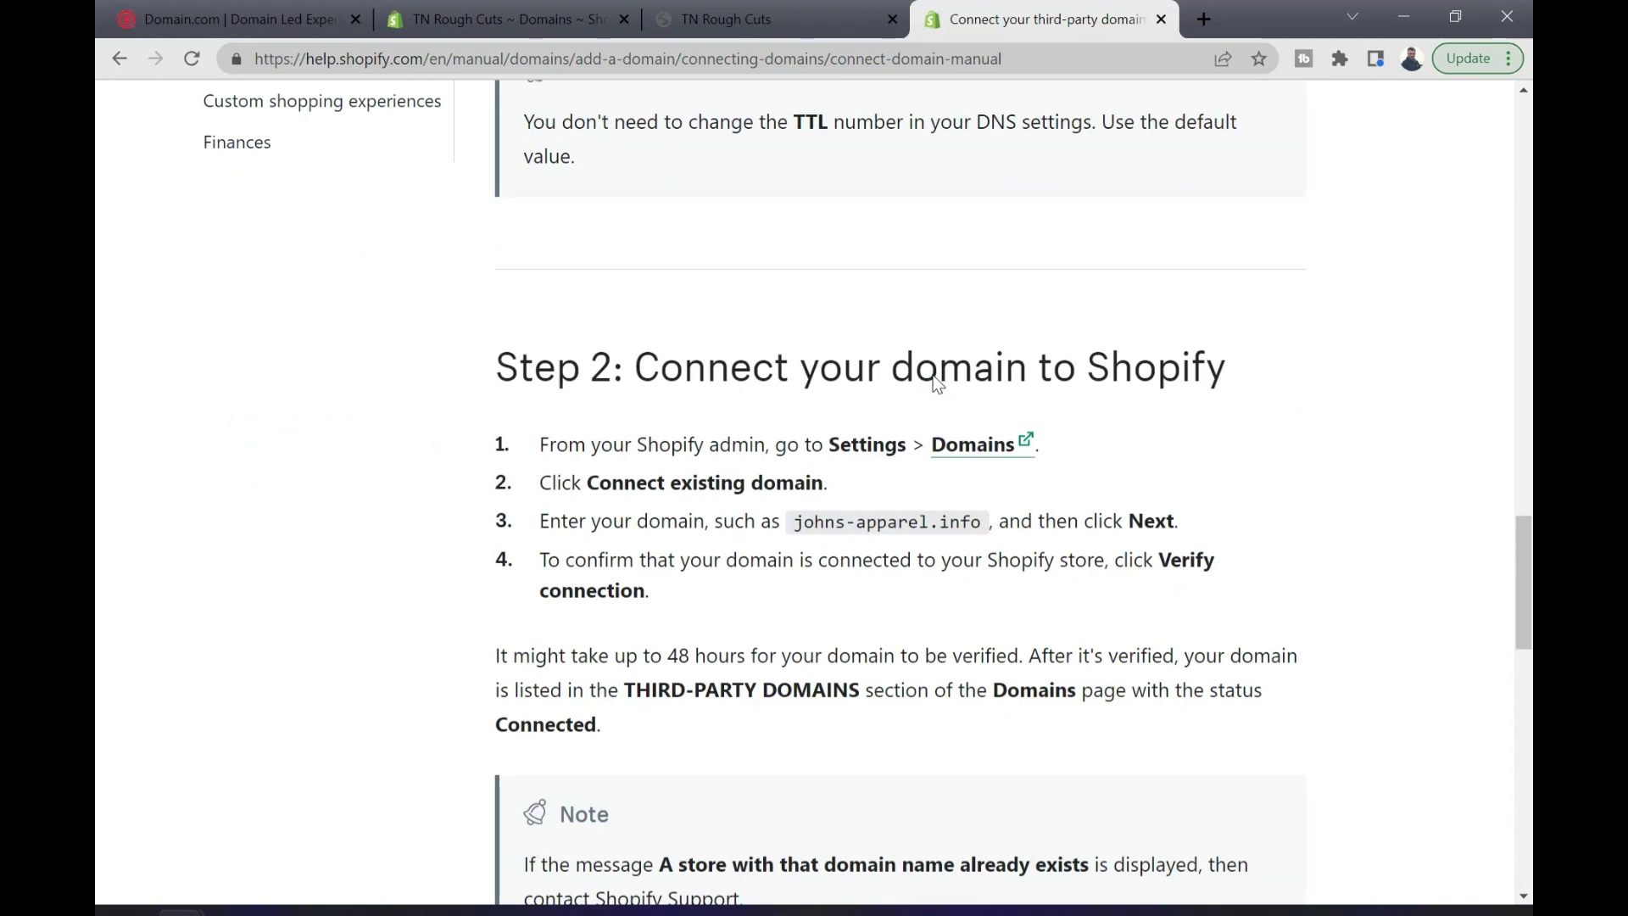
scroll(936, 383, up, 10)
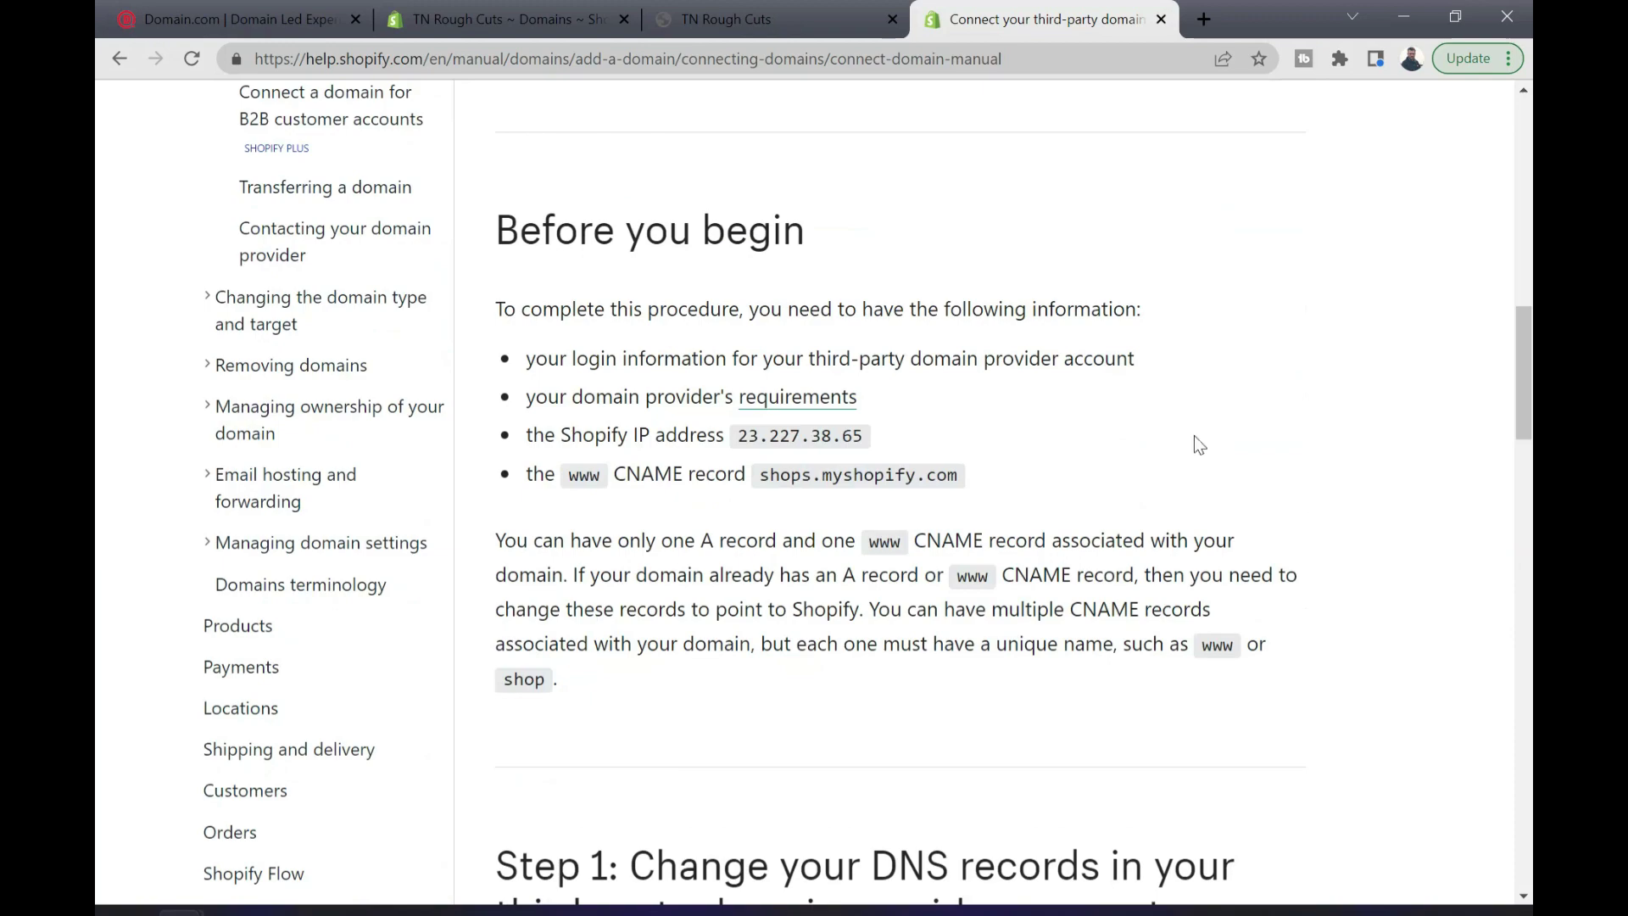
scroll(1194, 435, down, 8)
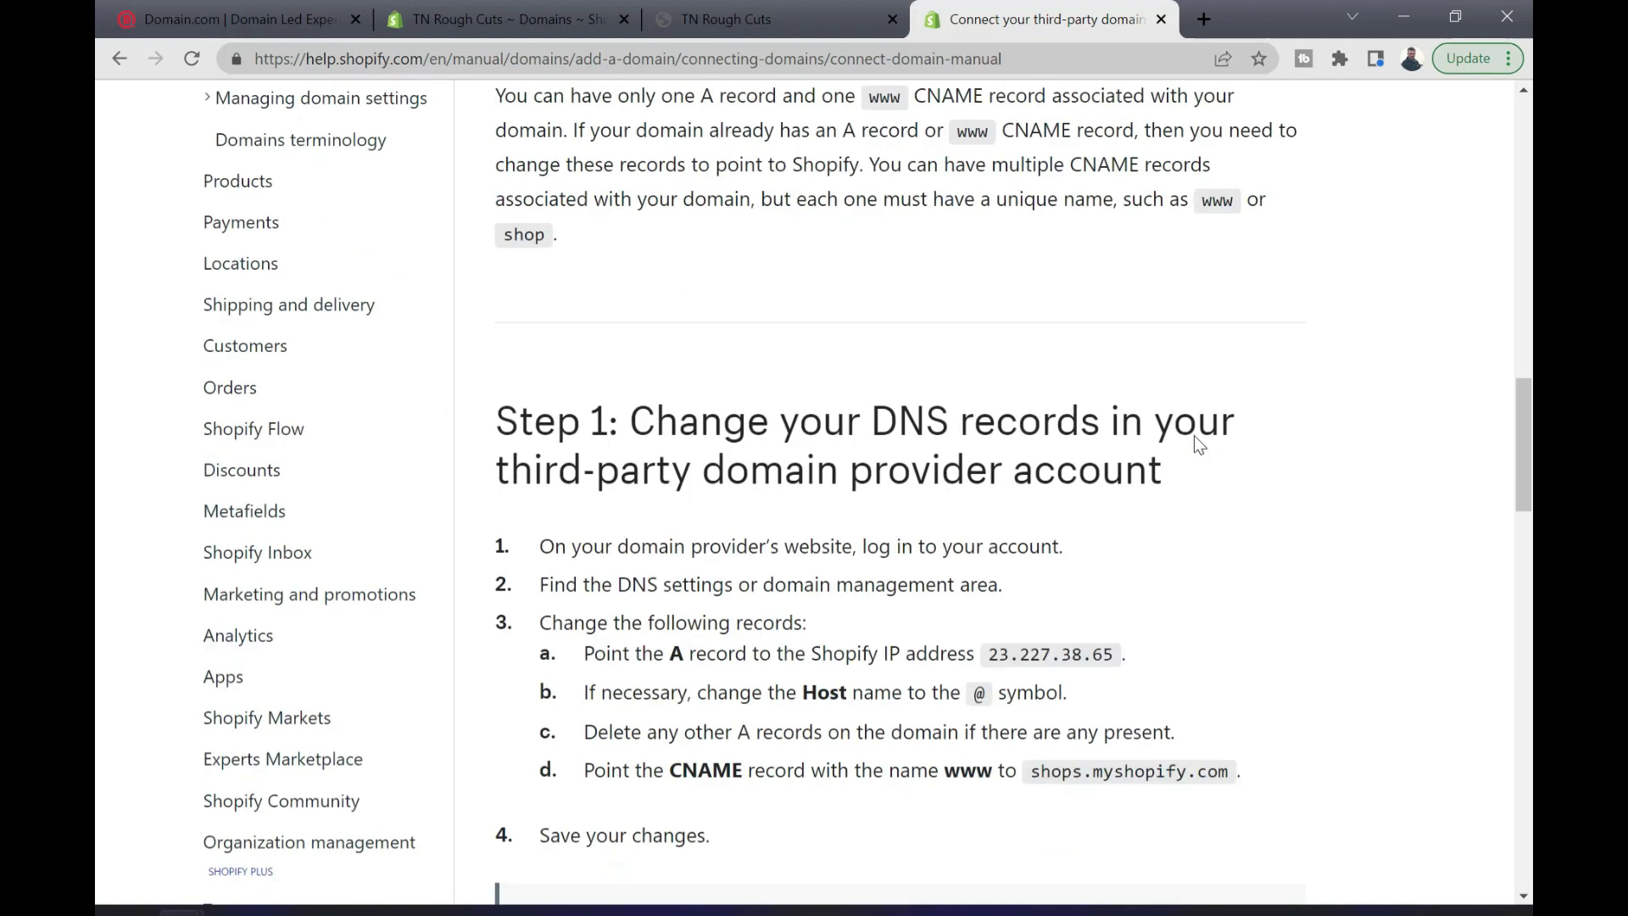